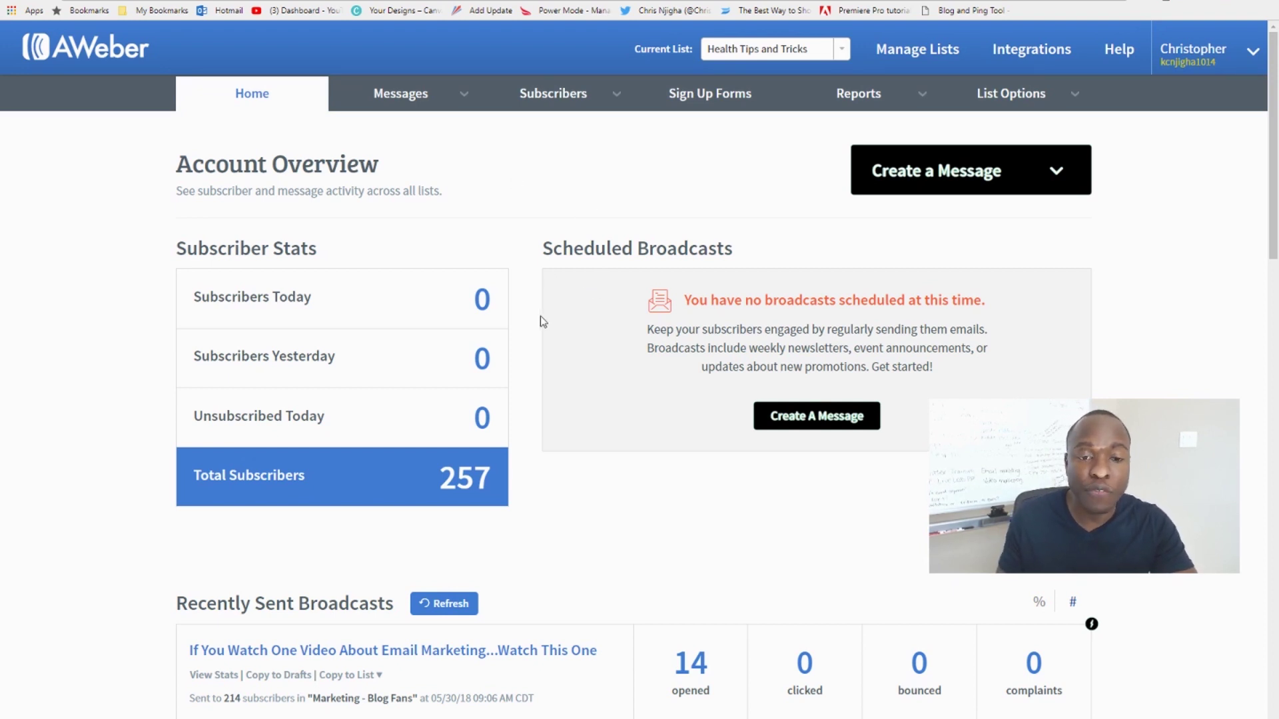
Open the Legacy Follow Up Series and create a new message with the Drag & Drop Email Builder
click(410, 101)
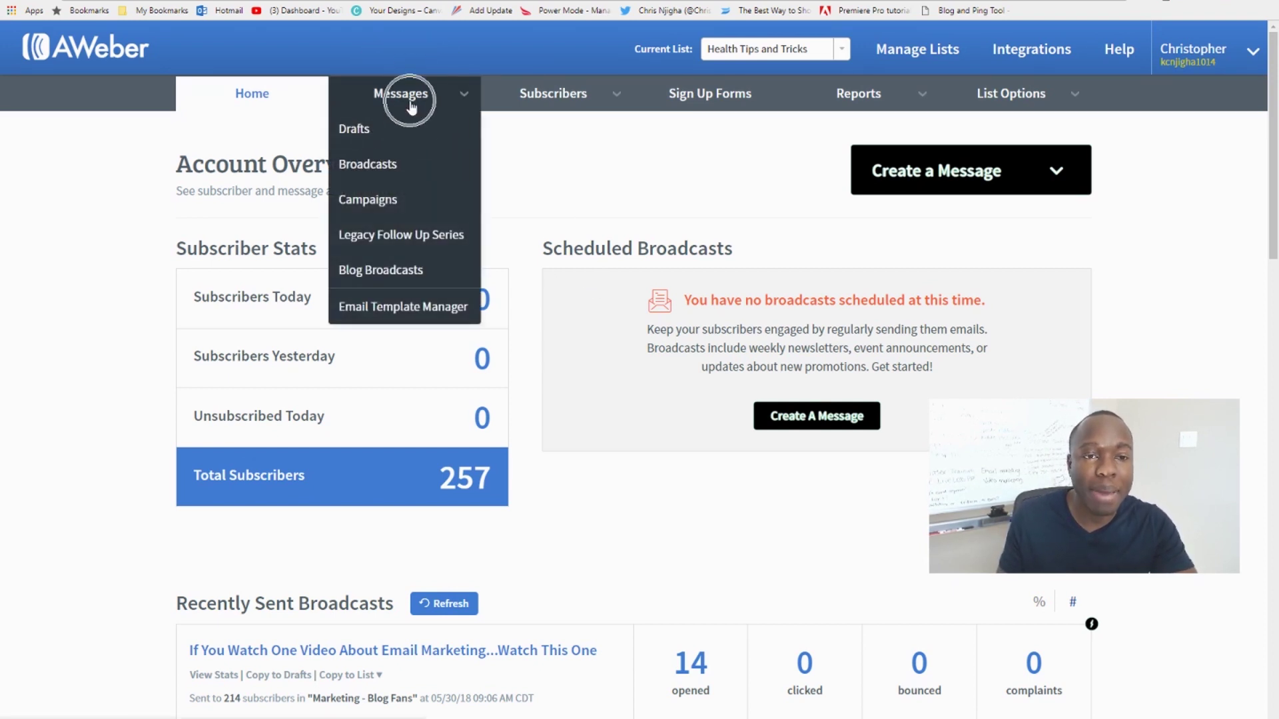
click(410, 239)
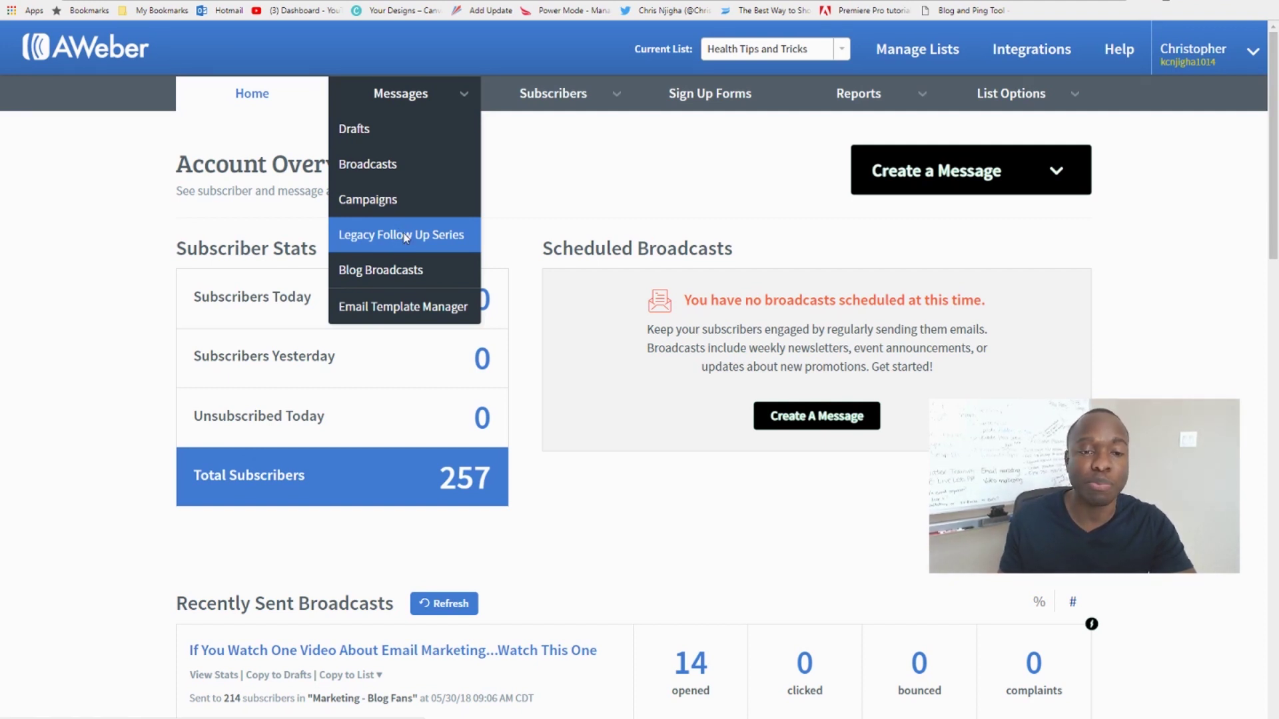
click(407, 236)
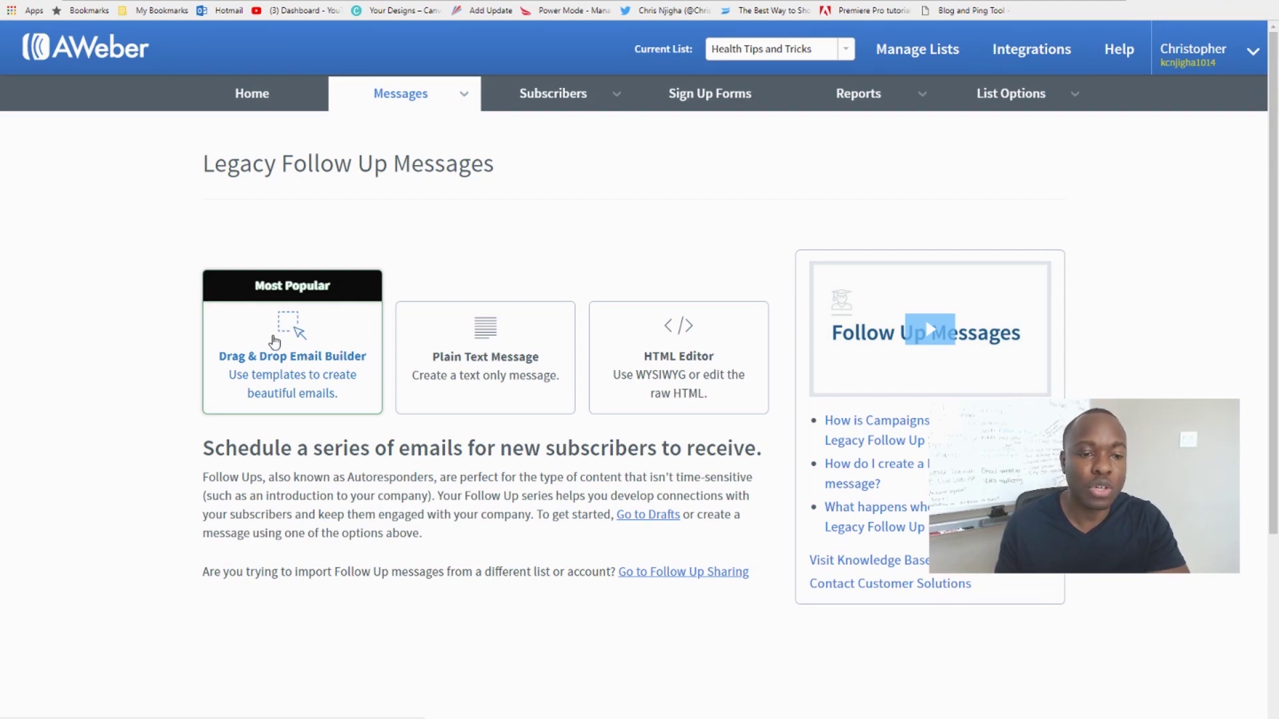
click(274, 342)
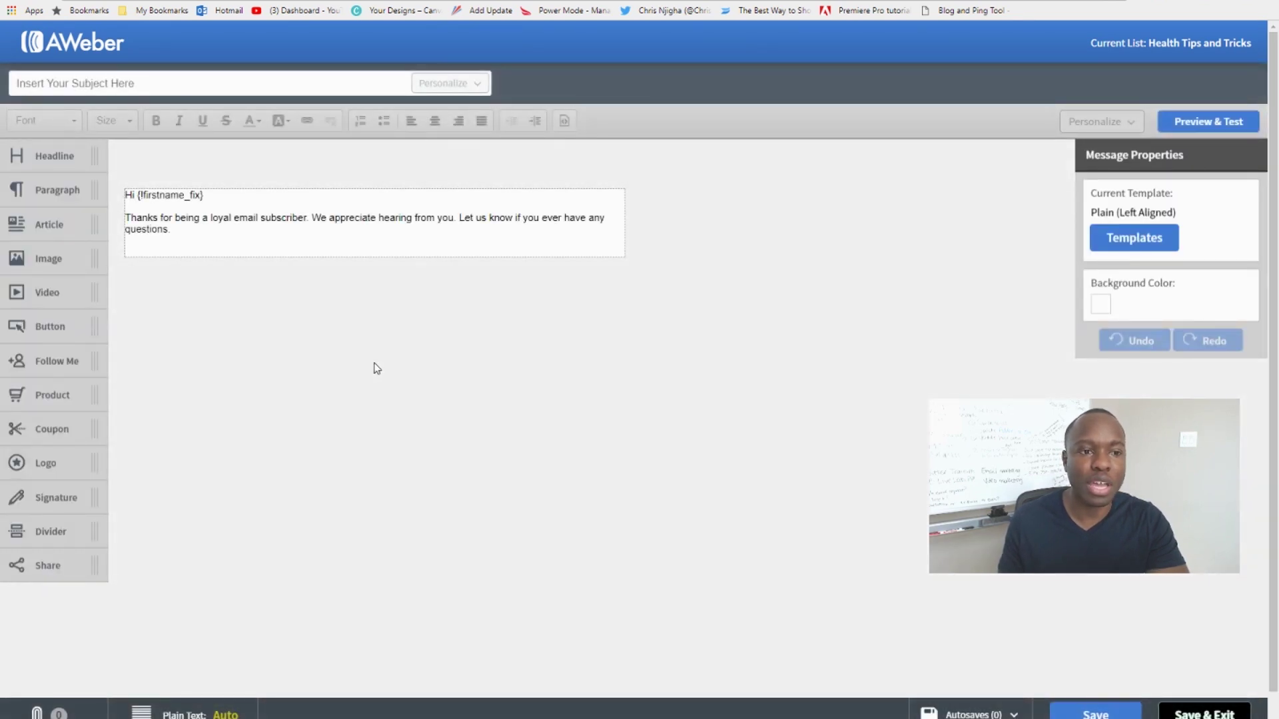
Set the message subject to "Welcome {!firstname_fix}!", inserting the subscriber's First Name as the personalization field
mouse_move(346, 226)
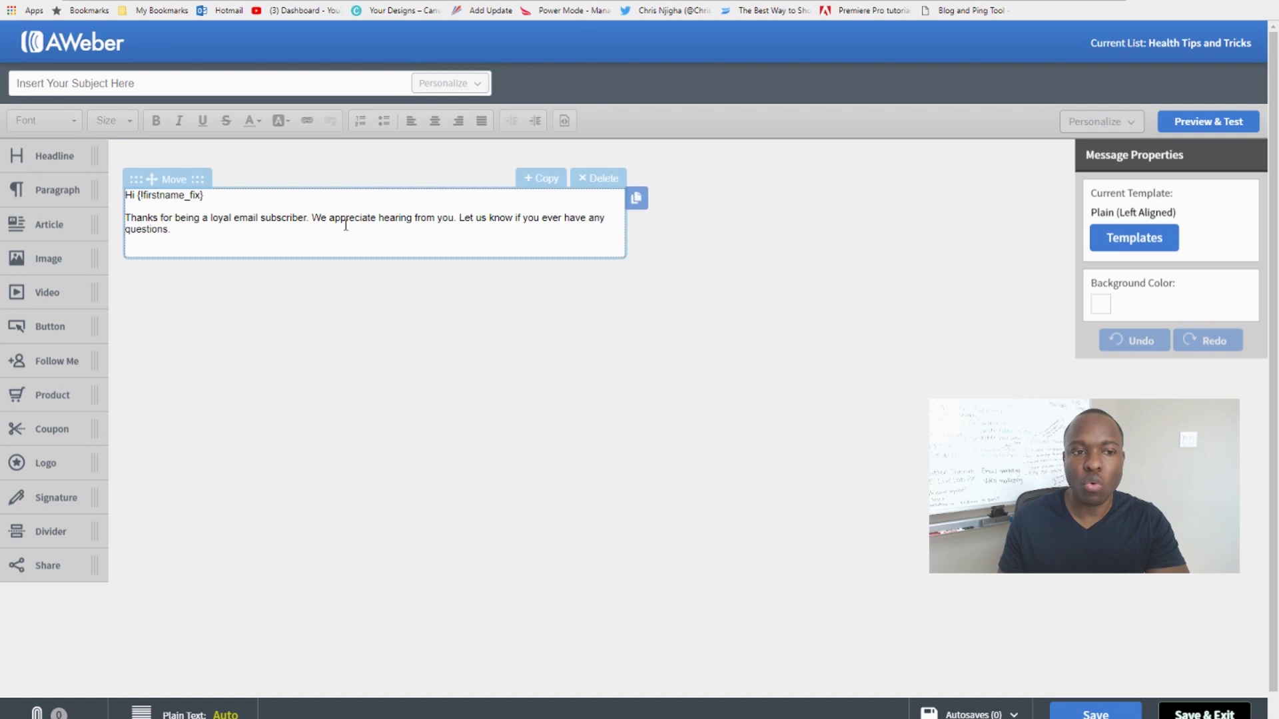
click(160, 86)
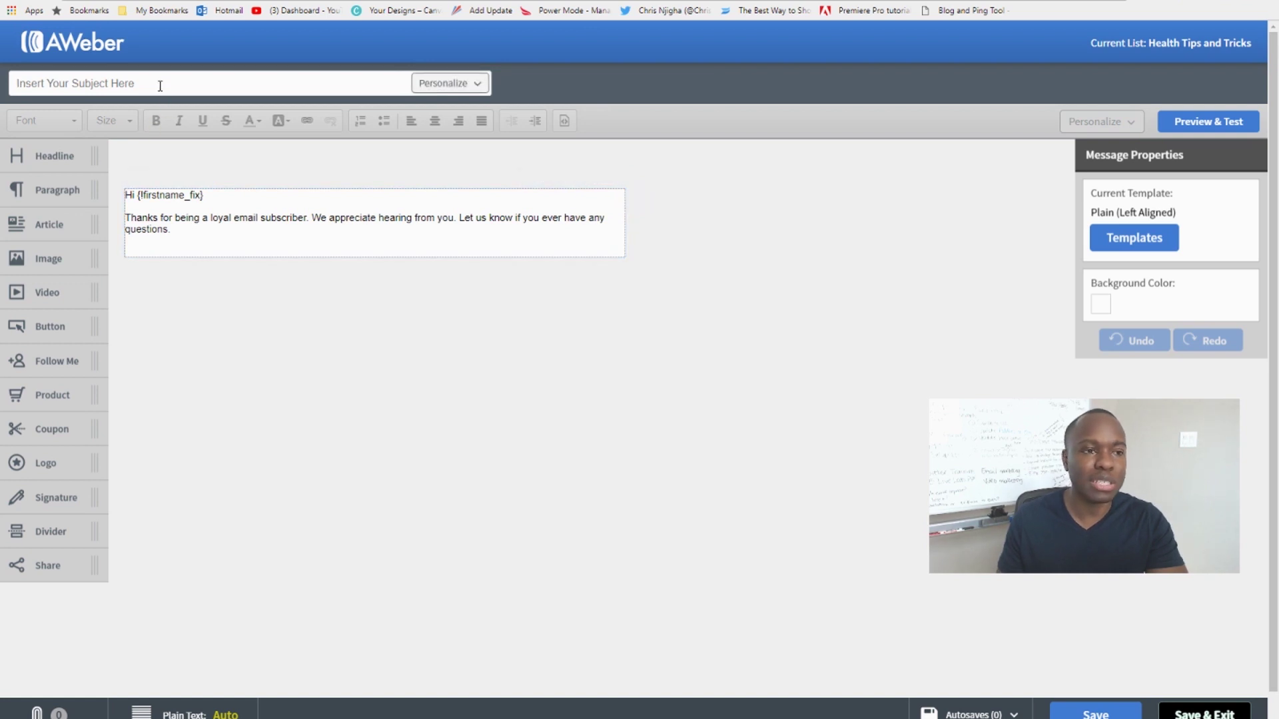
text(Welc)
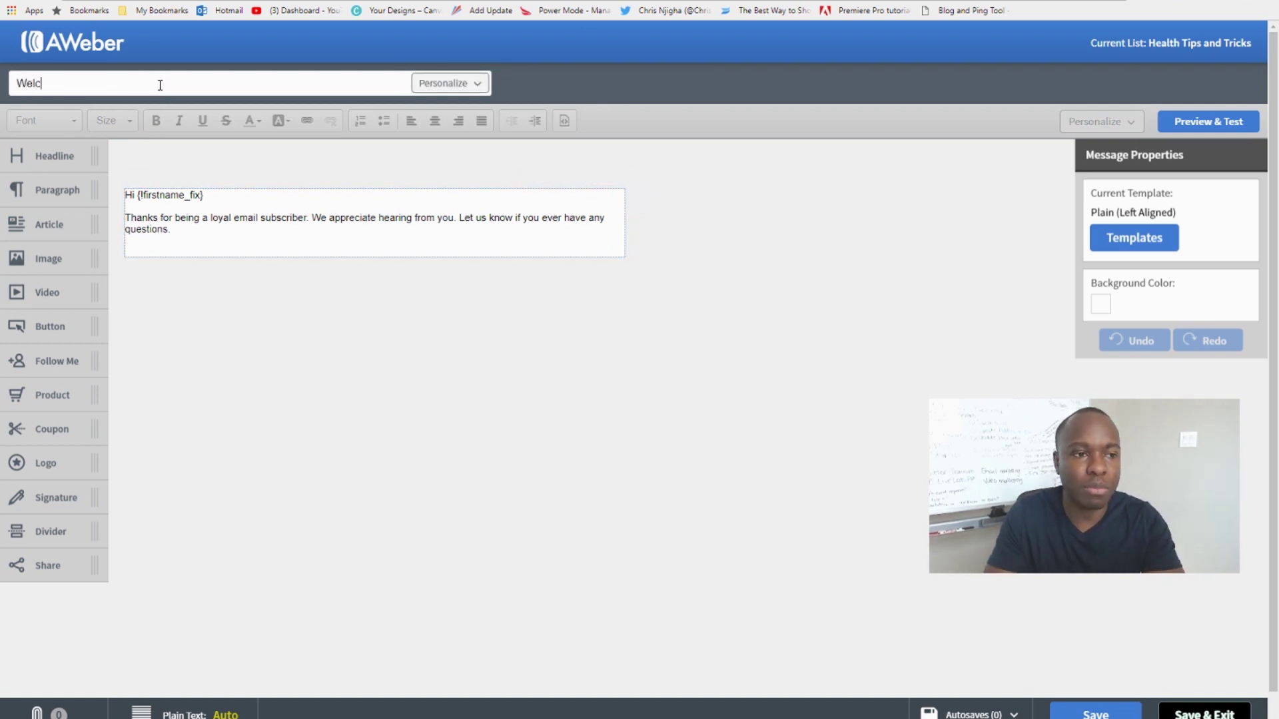
text(ome)
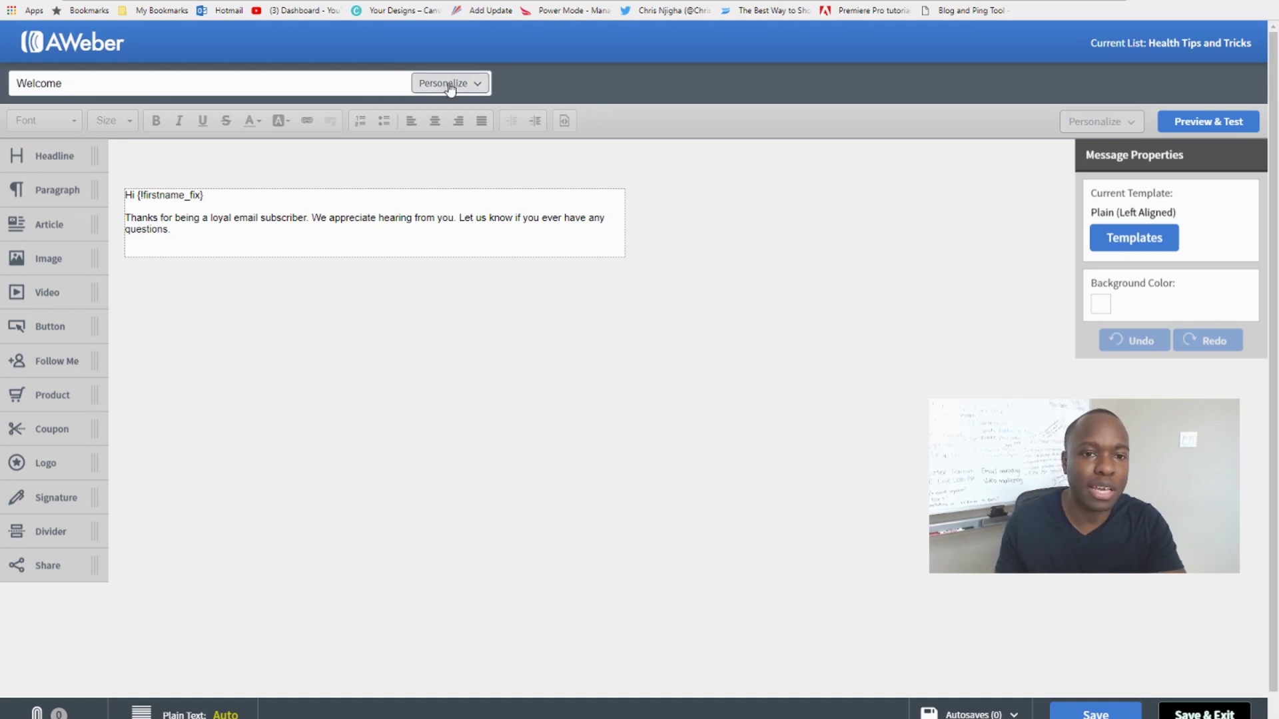
key(ctrl+plus)
click(637, 320)
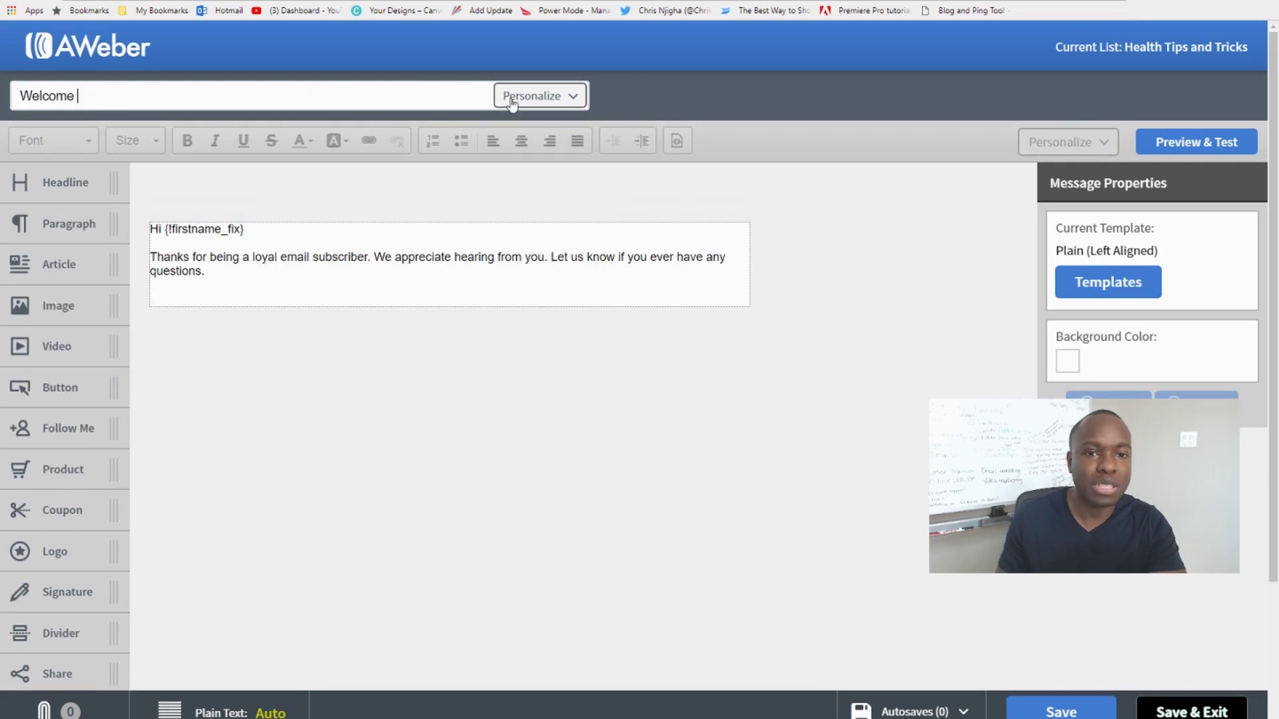
click(547, 98)
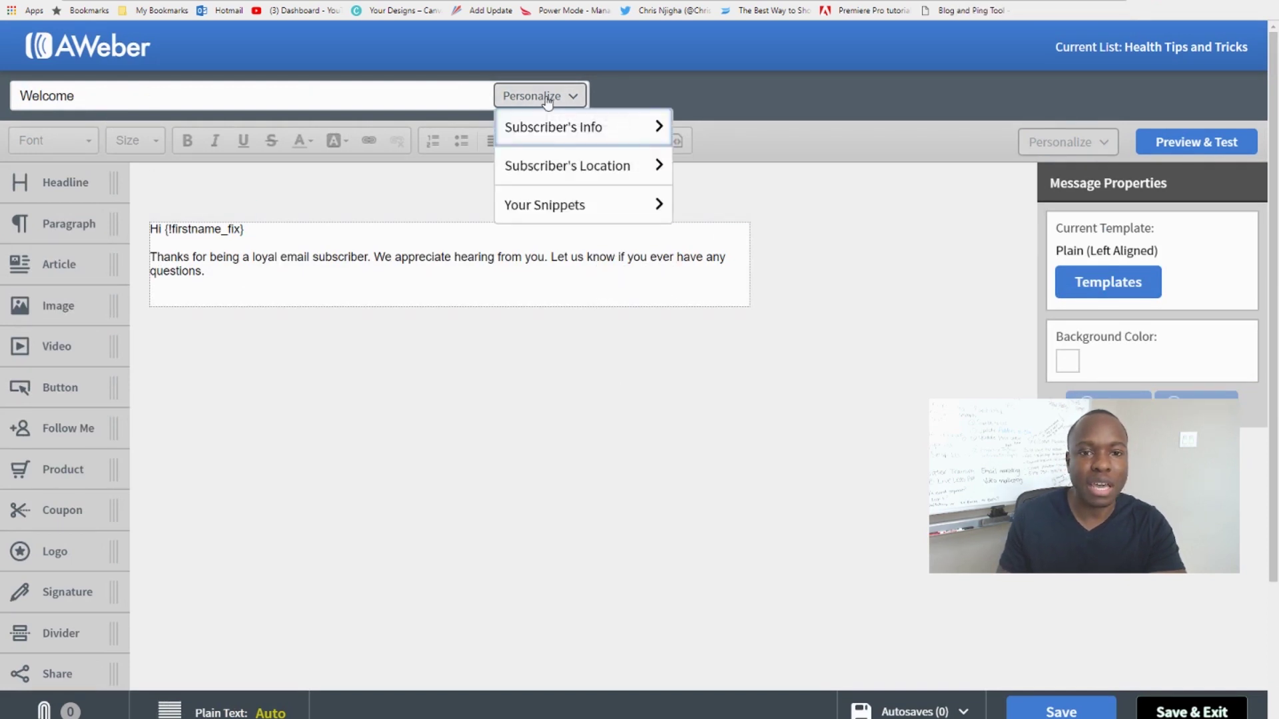
click(573, 131)
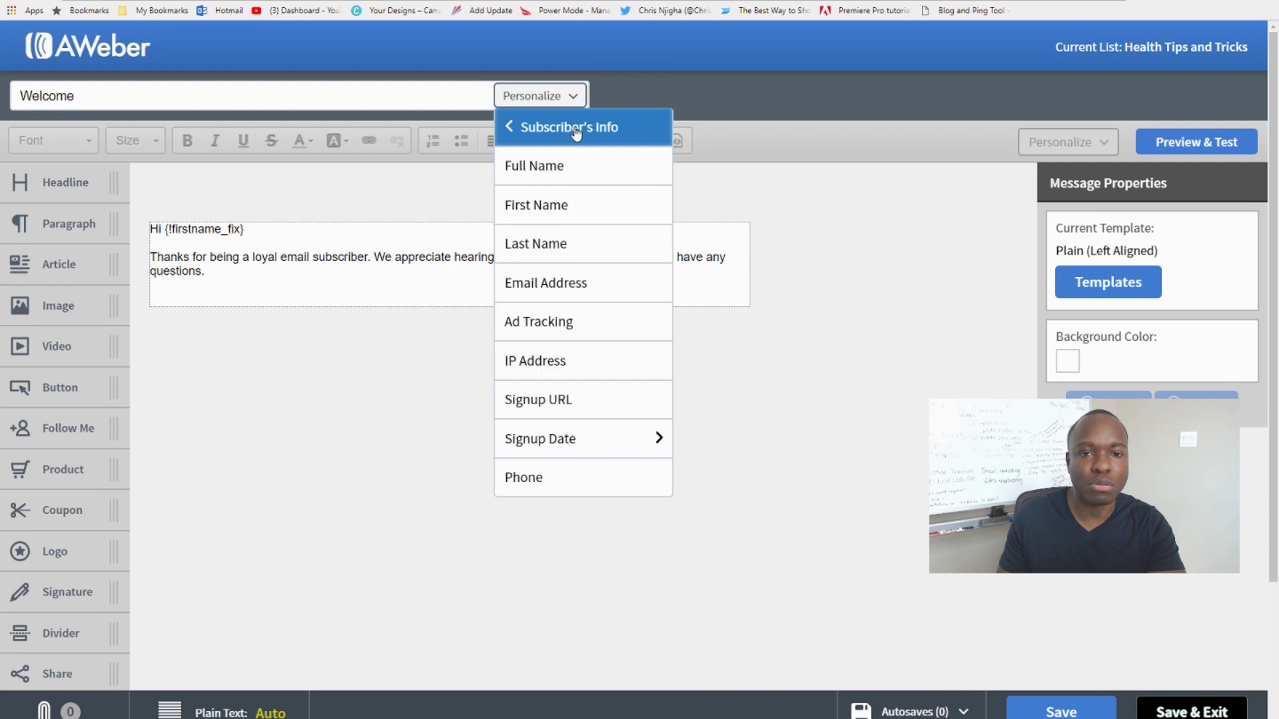
click(561, 205)
text(!firstname_fix}!)
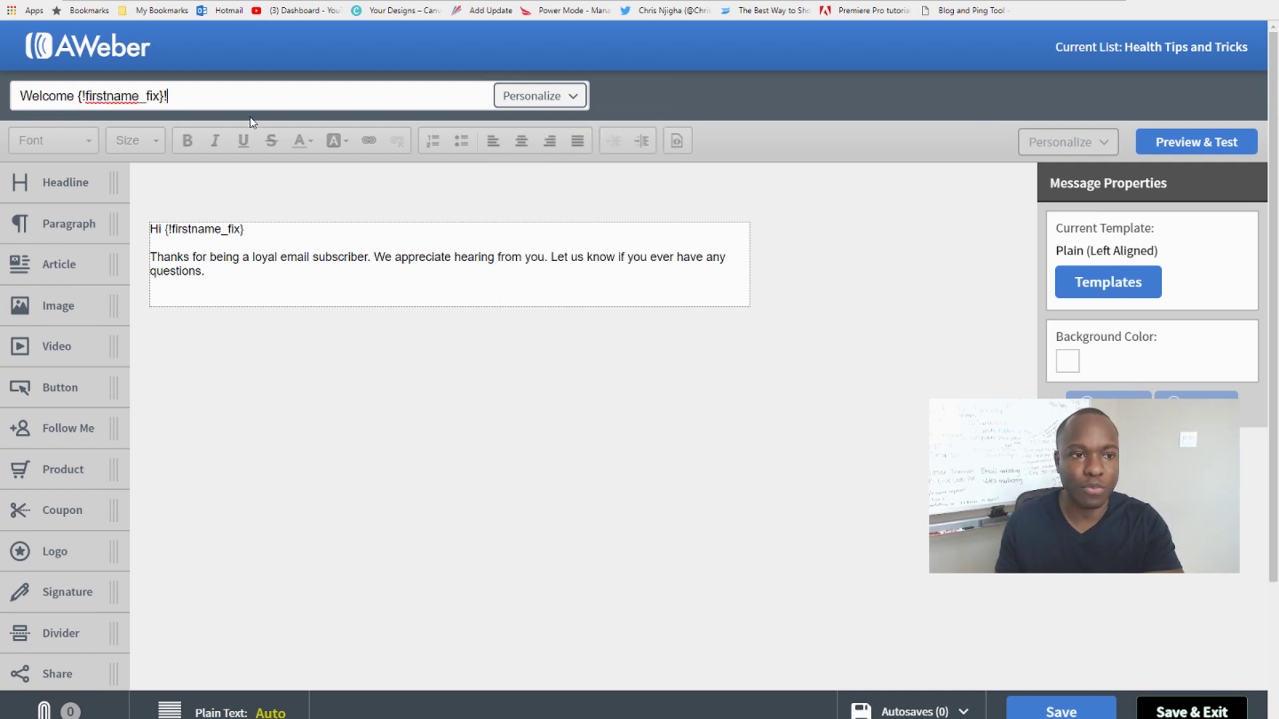
Replace the default paragraph below the greeting with "Thanks for coming on to my list!"
mouse_move(226, 238)
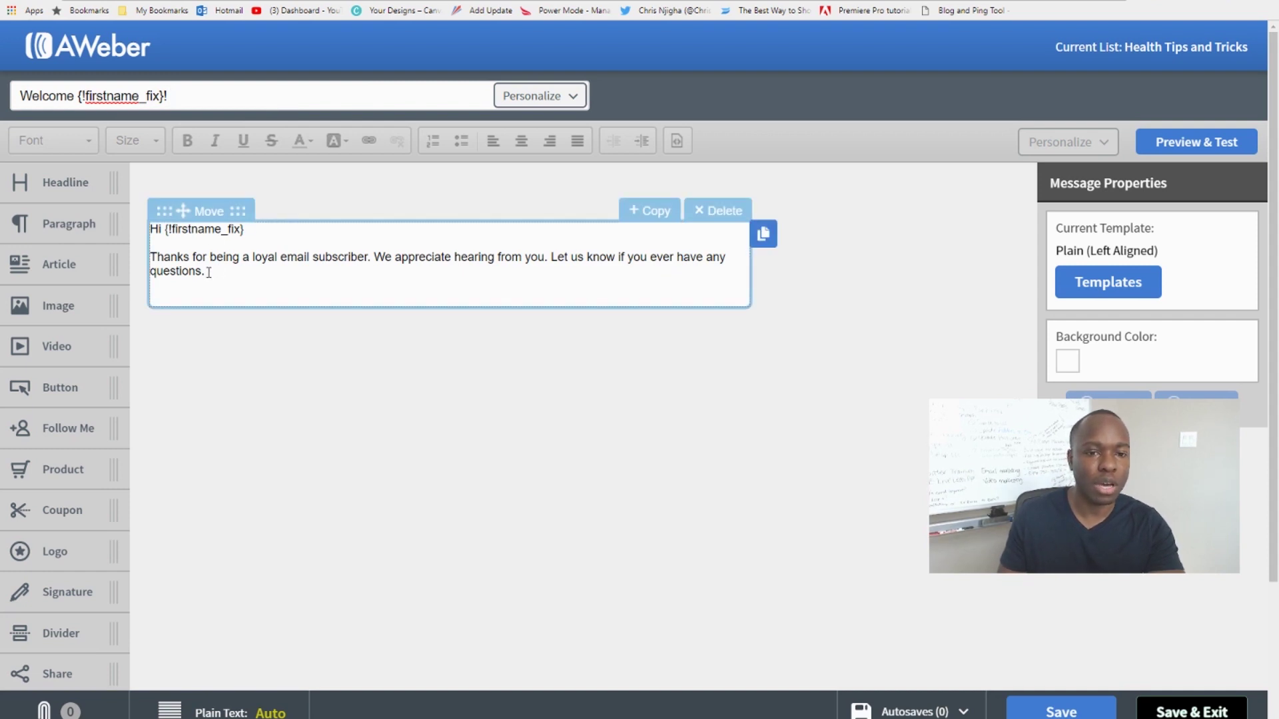
drag(207, 272, 149, 254)
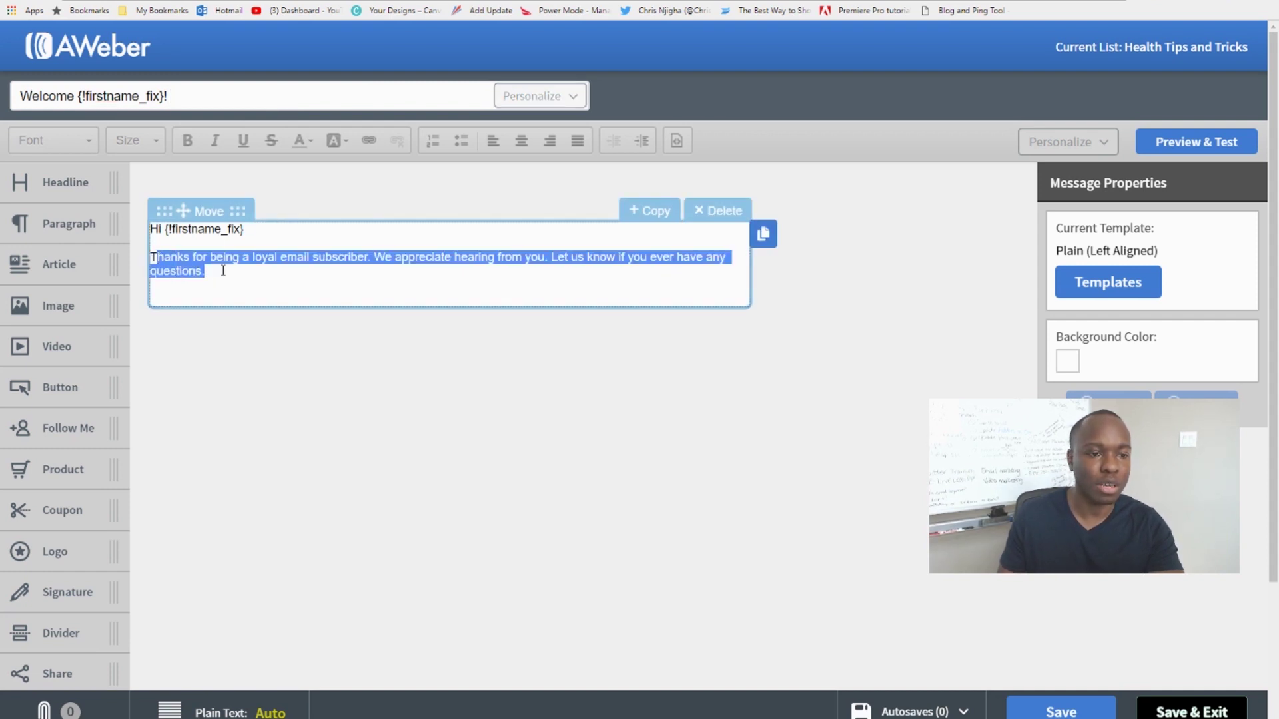
text(Th)
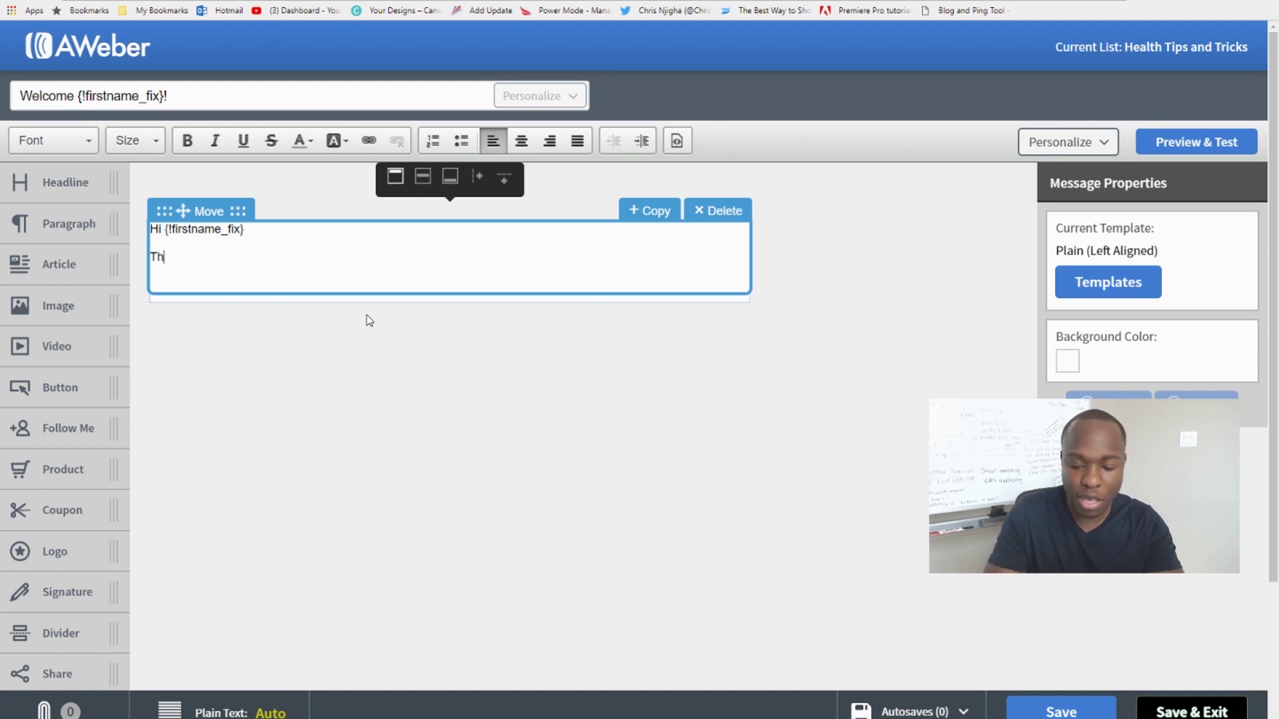
text(anks for )
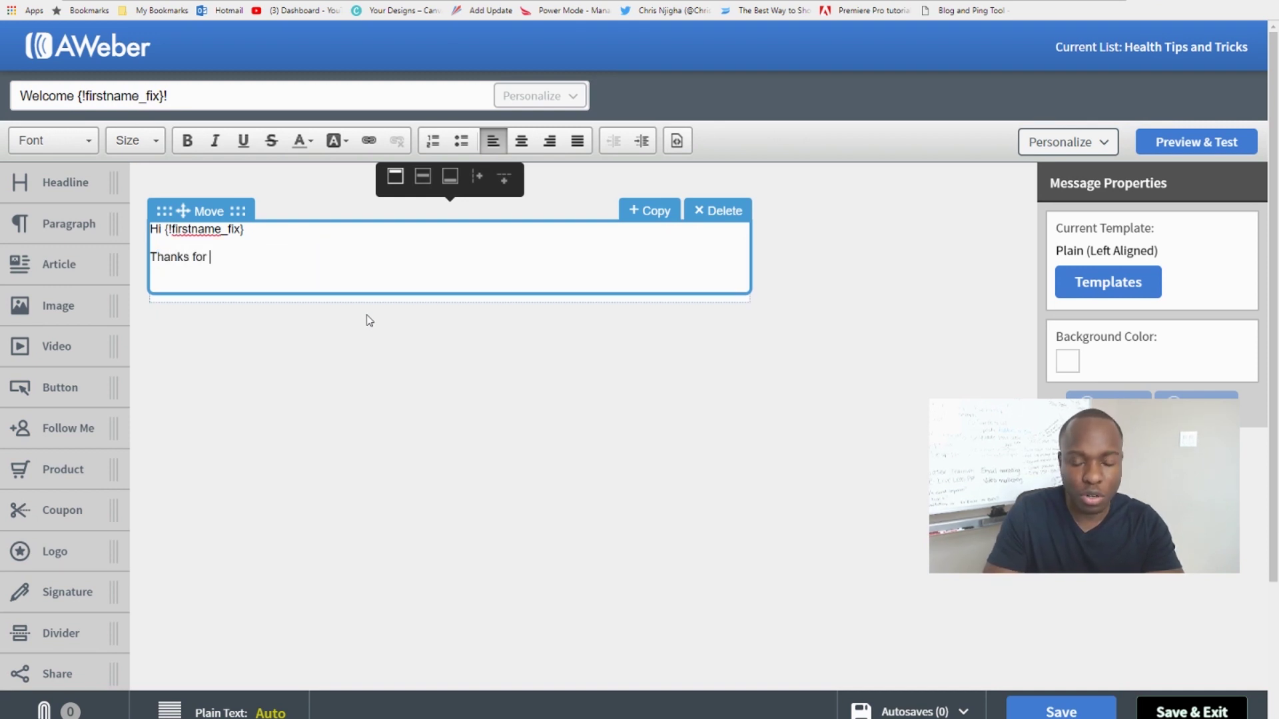
text(coming )
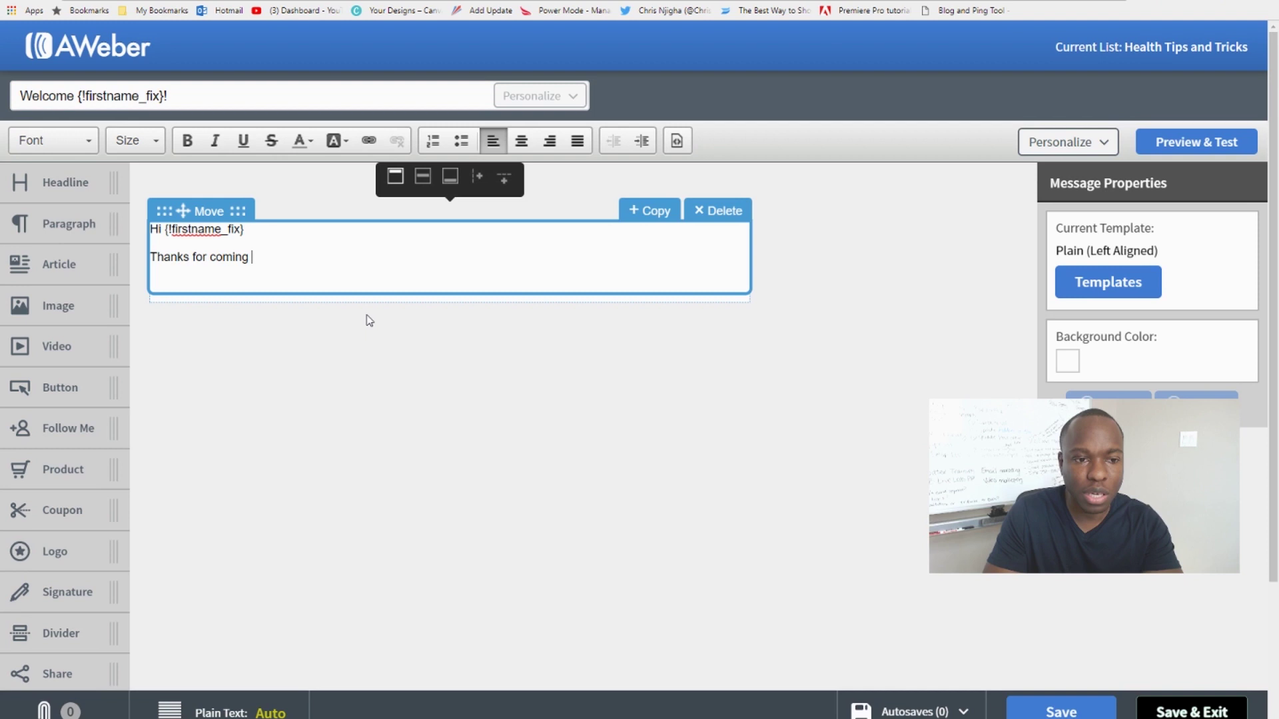
text(on to my )
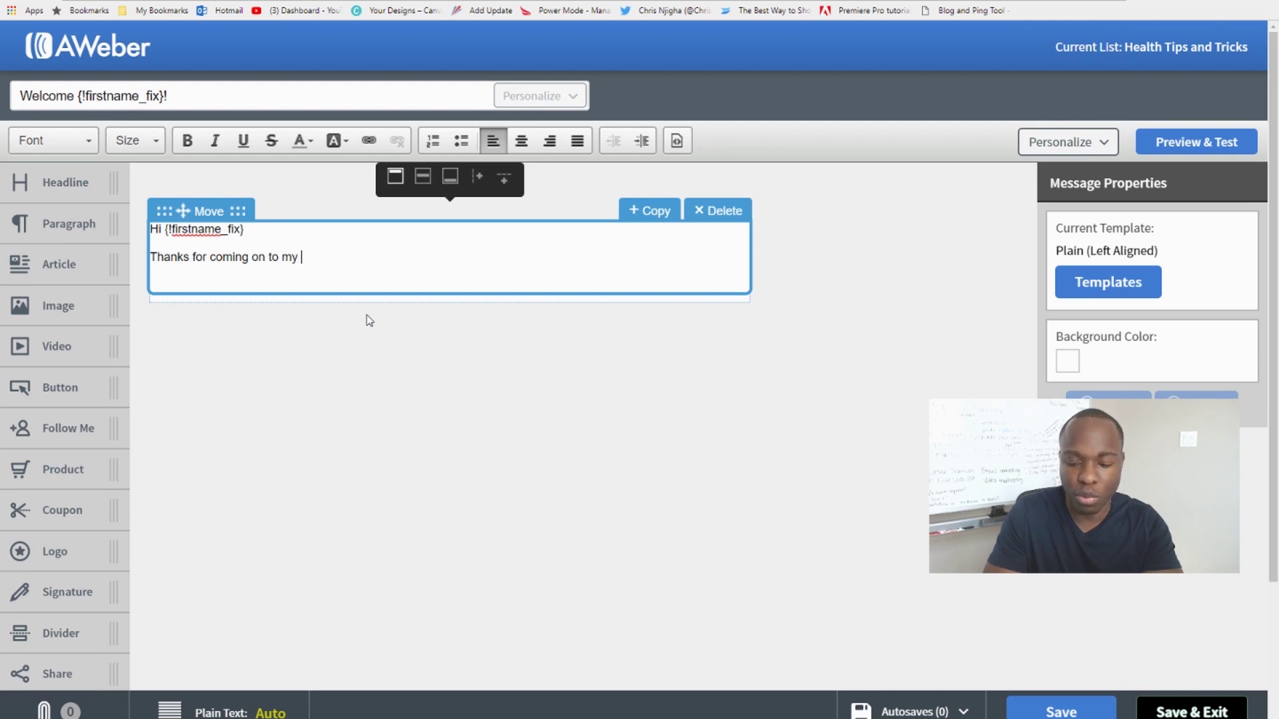
text(list and)
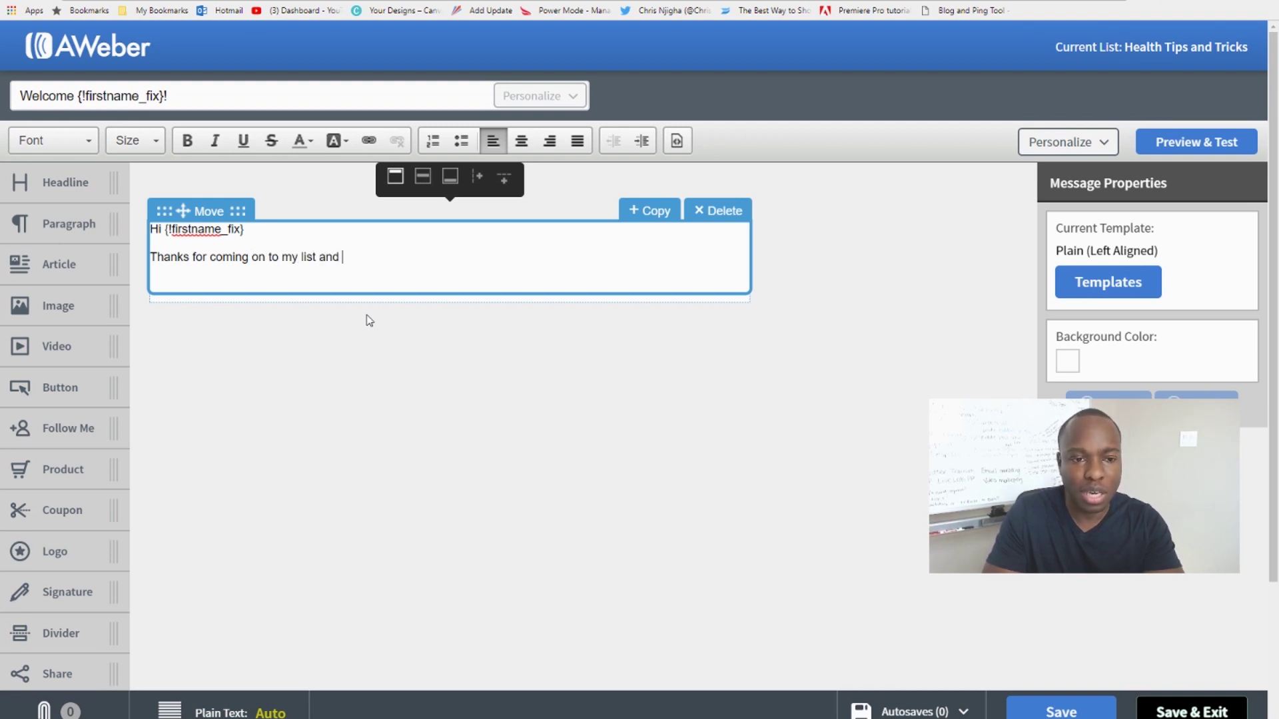
key(BackSpace)
key(BackSpace)
key(BackSpace)
key(BackSpace)
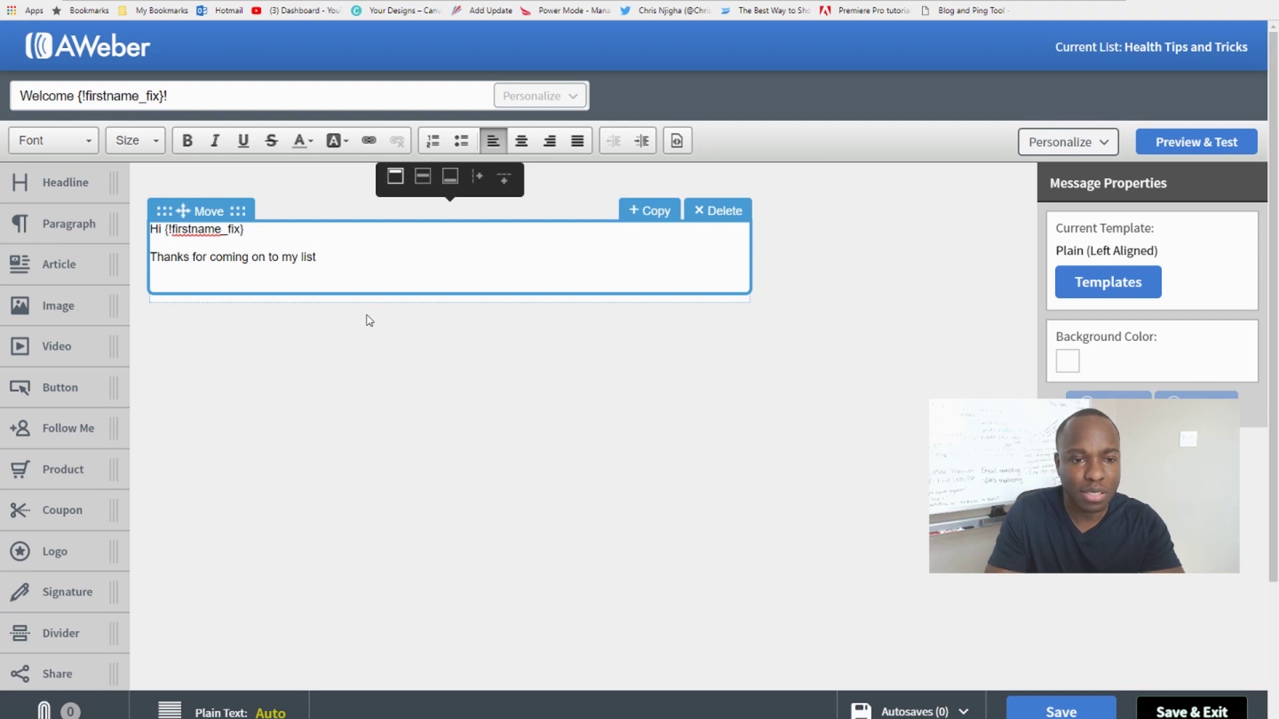
text(!)
Add a new paragraph to the message body reading "I want to welcome you with open arms!"
key(Return)
text(I wan)
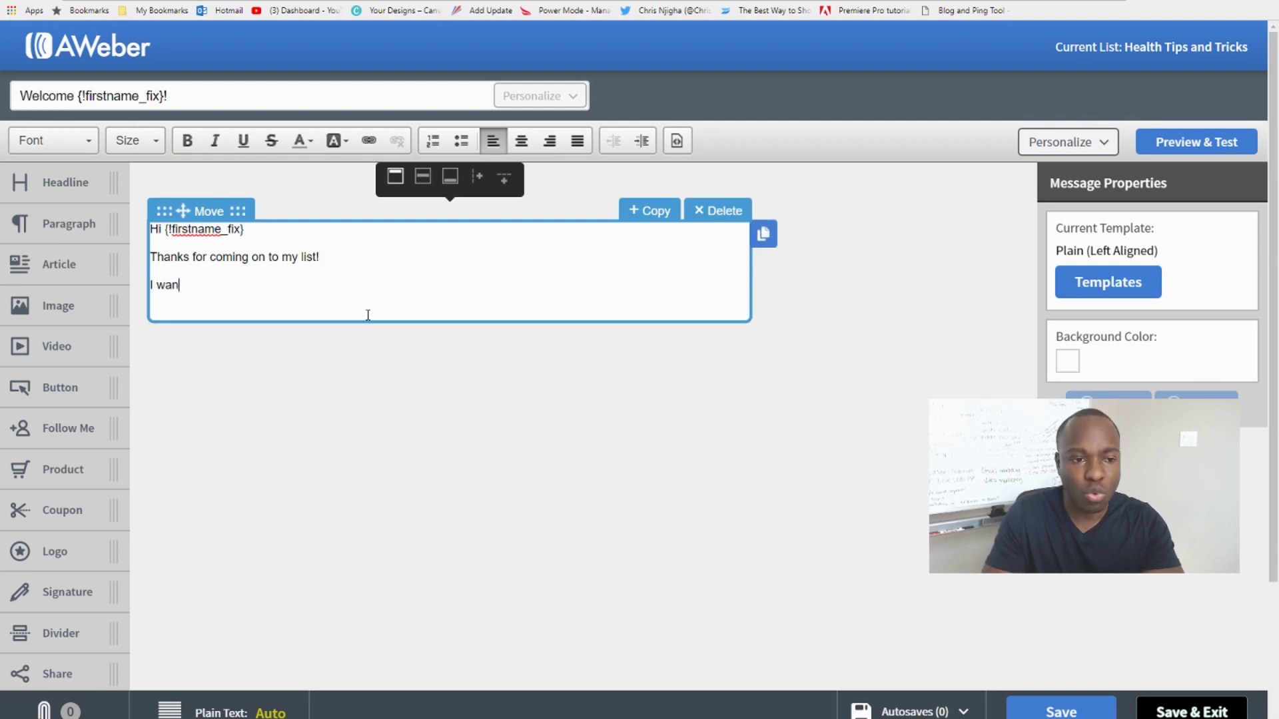
text(t to welcom)
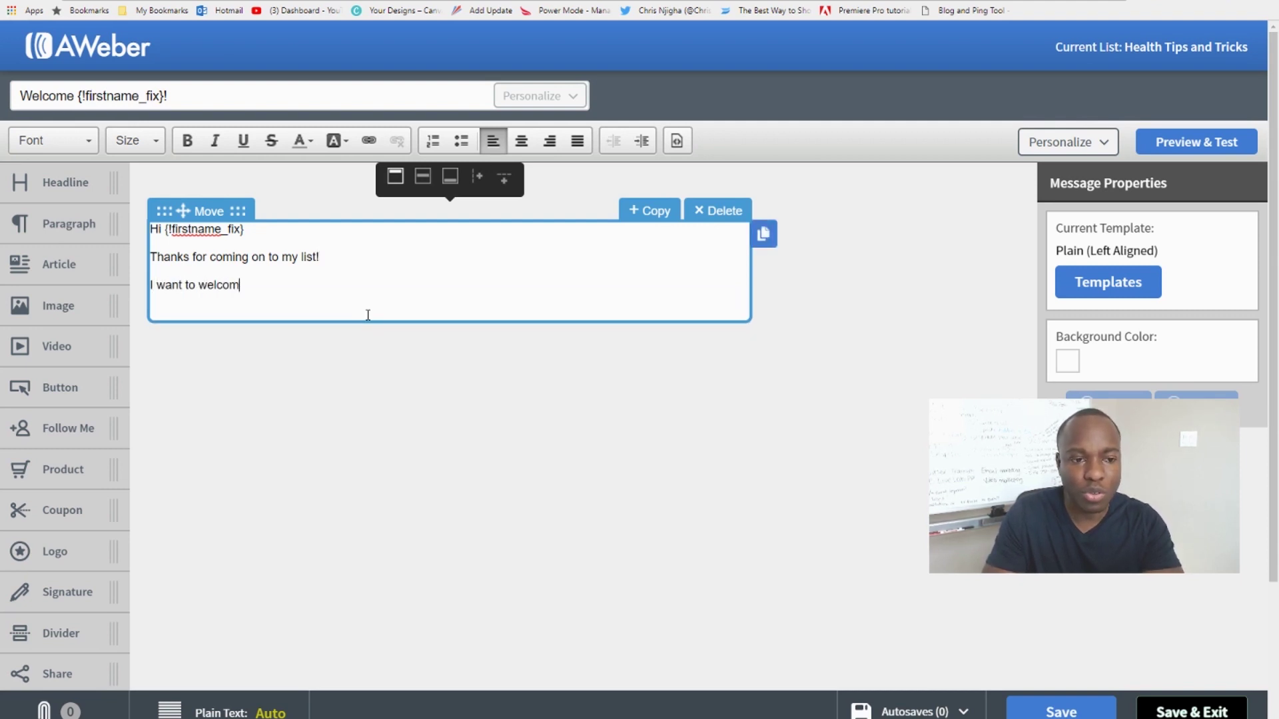
text(e you)
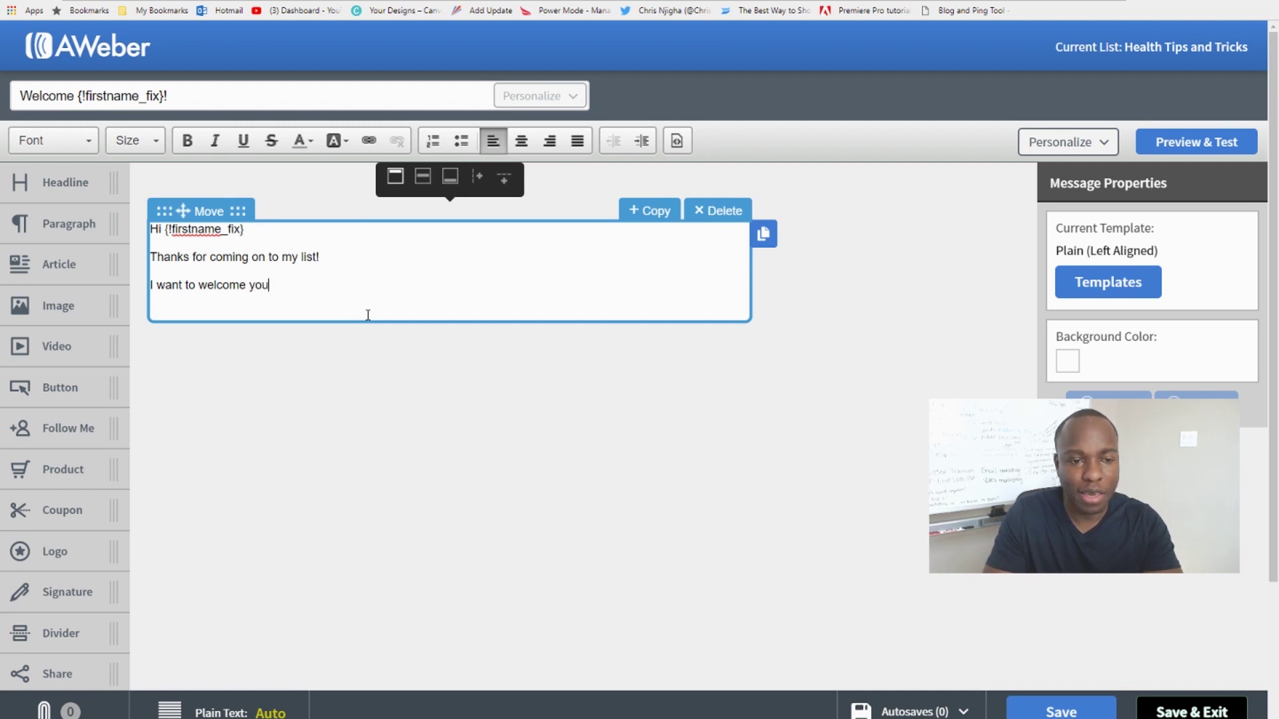
text( with open )
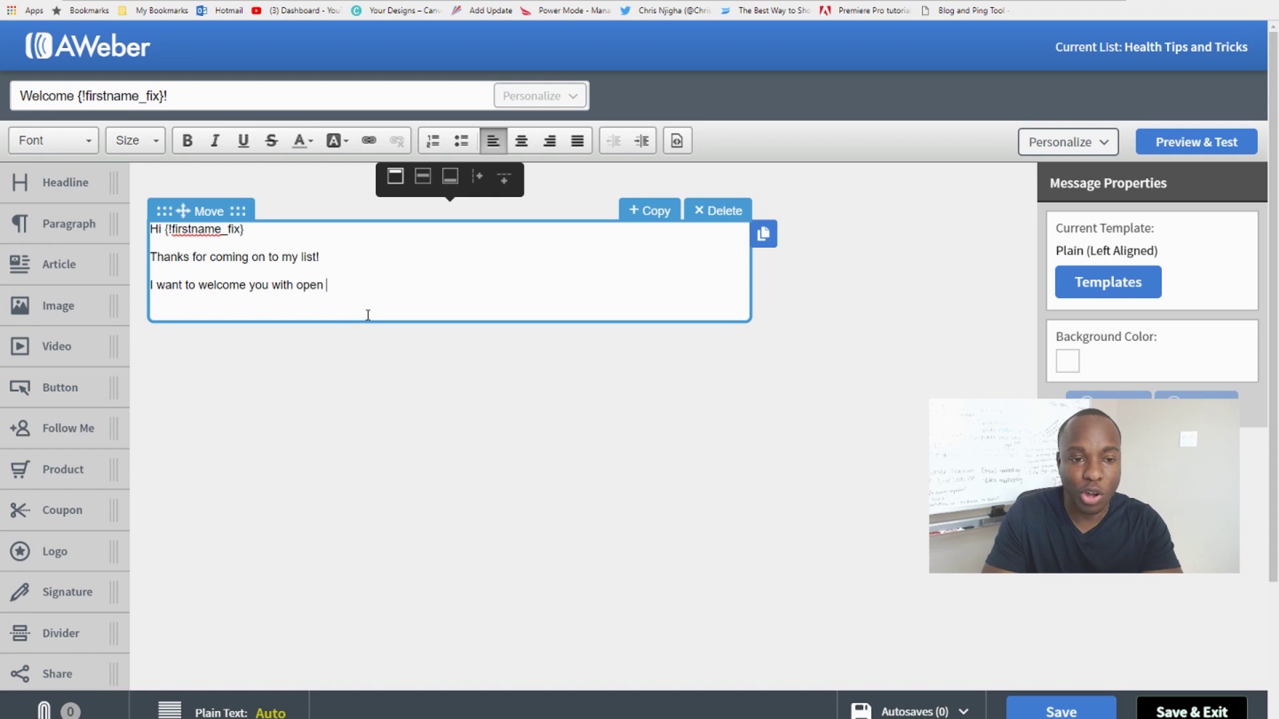
text(arms!)
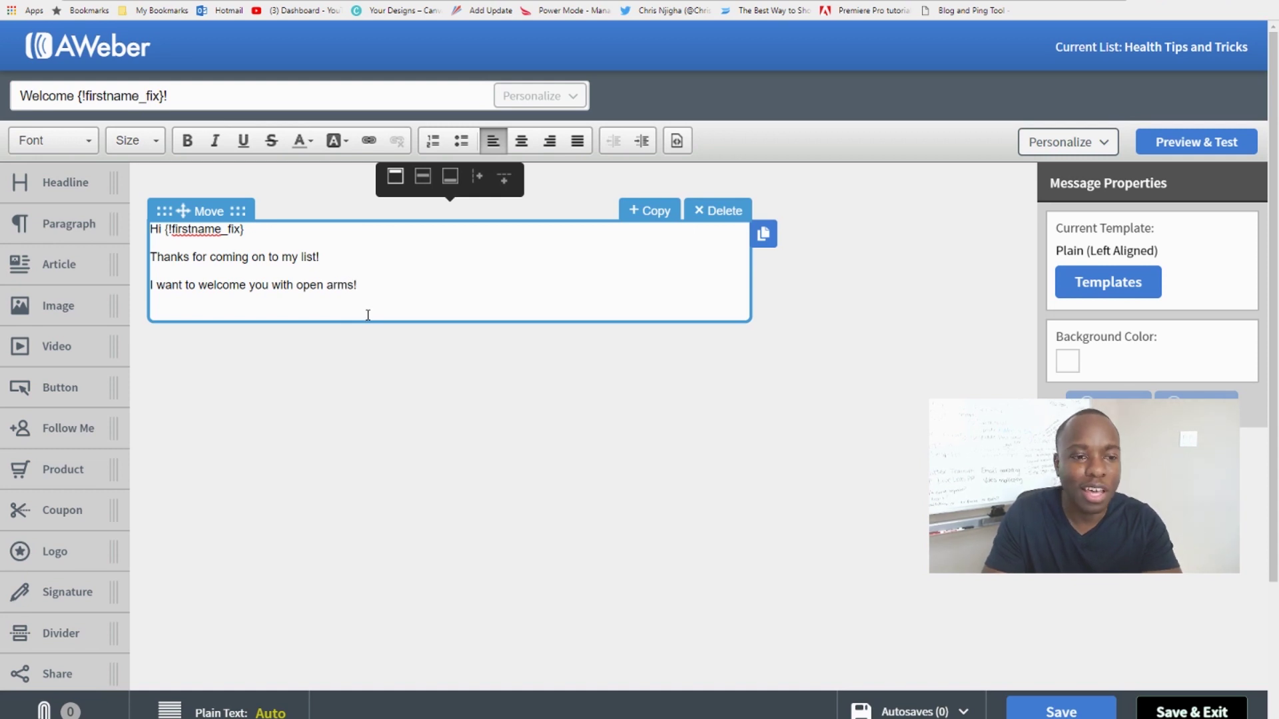
Add the closing paragraph "Can't wait to talk to you soon!" and sign off below it with the sender's first name
key(Return)
text(Can)
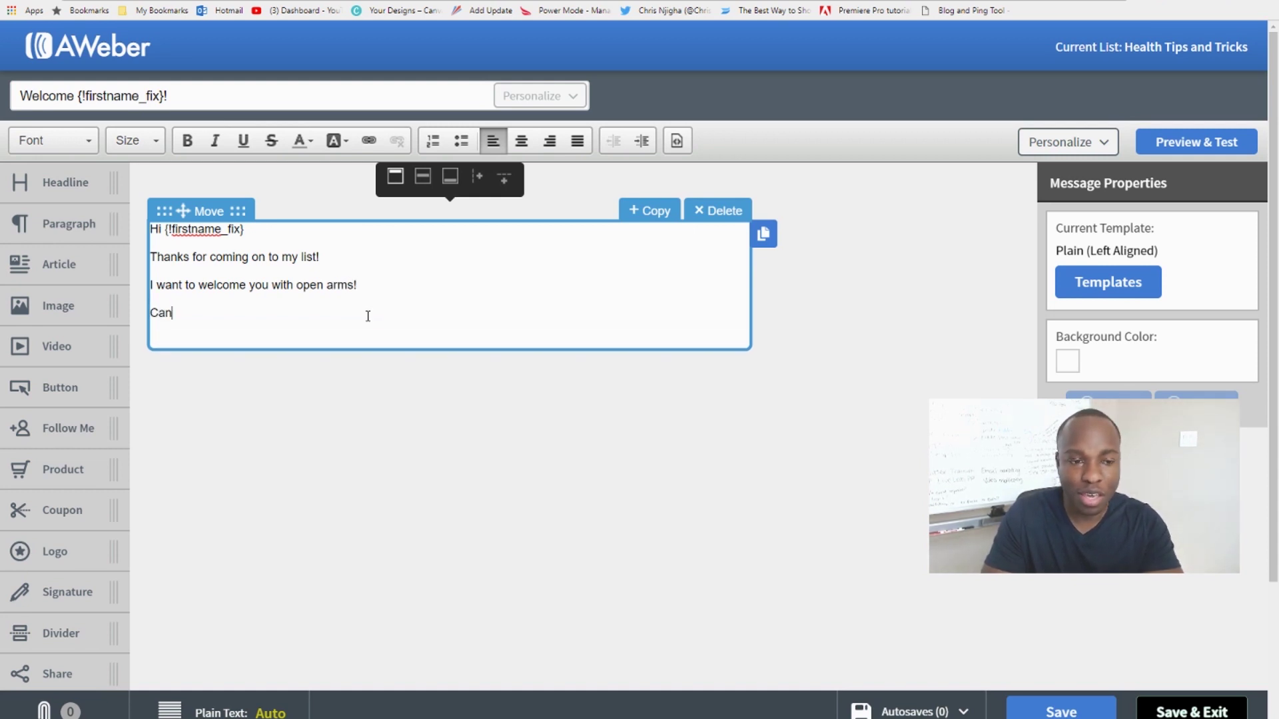
text('t wait to talk to you soon!)
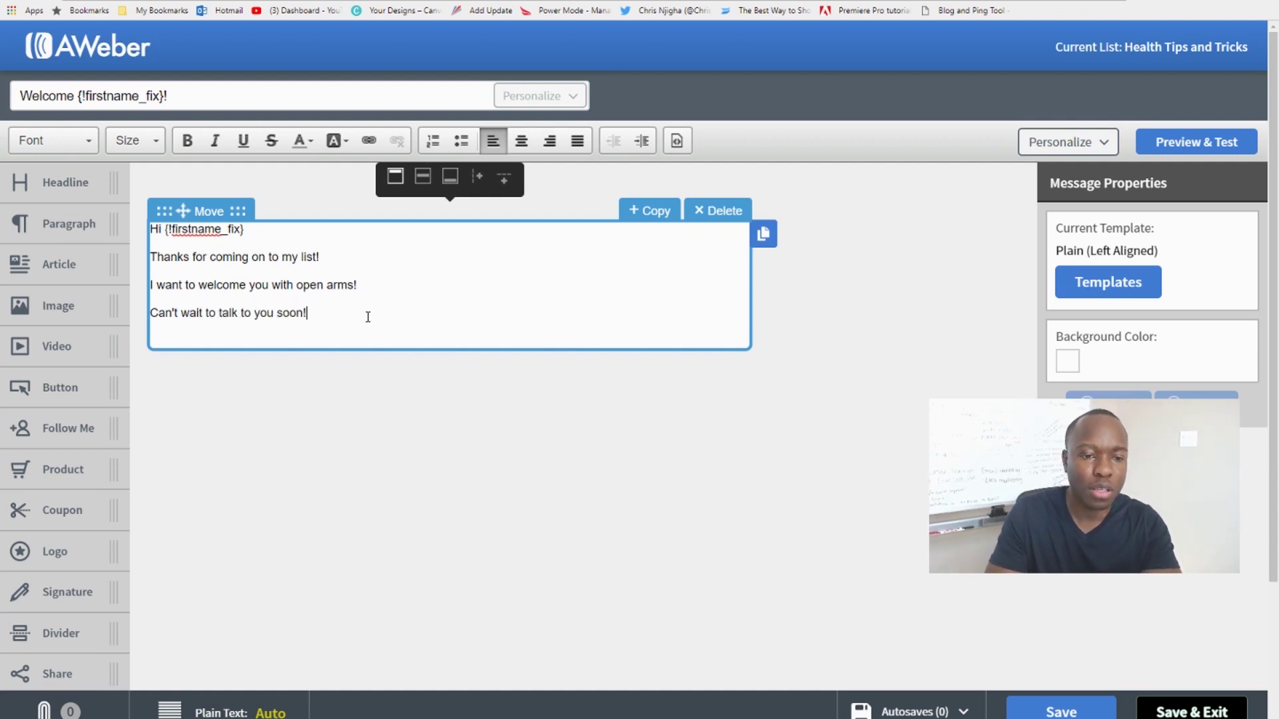
key(Return)
text(Chris)
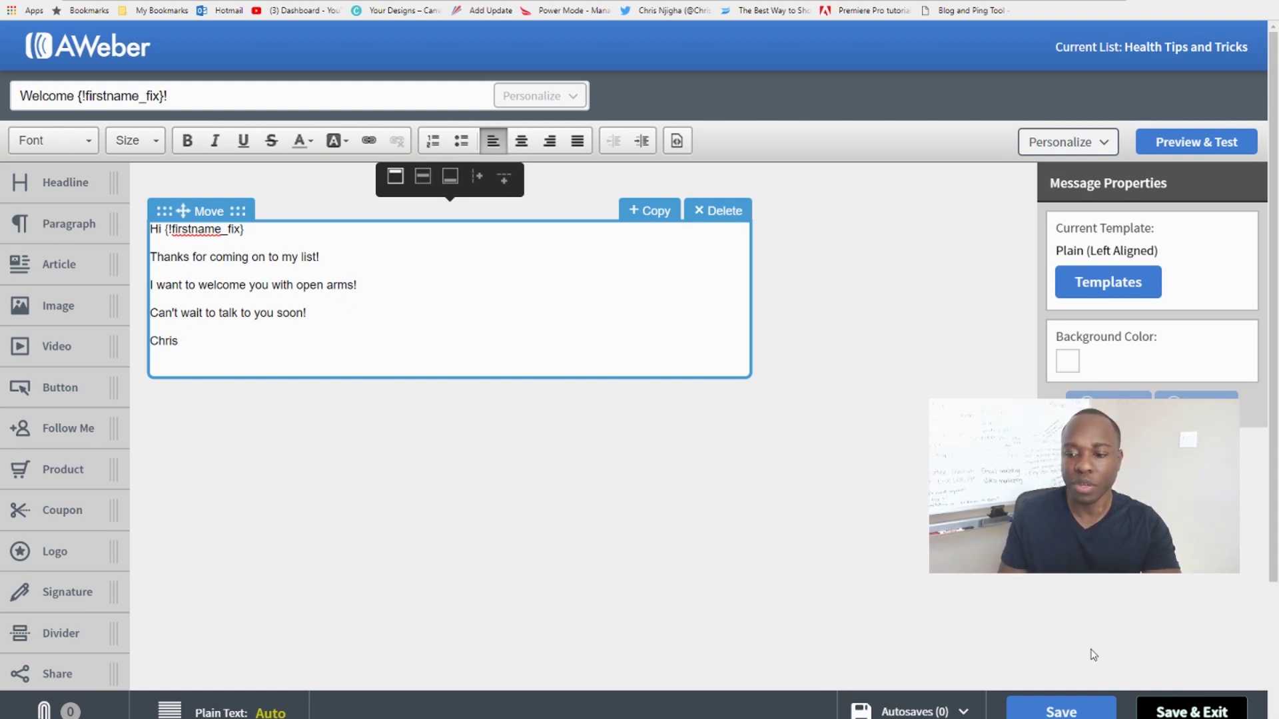
Save the welcome message and exit the editor to the drafts list
click(1186, 712)
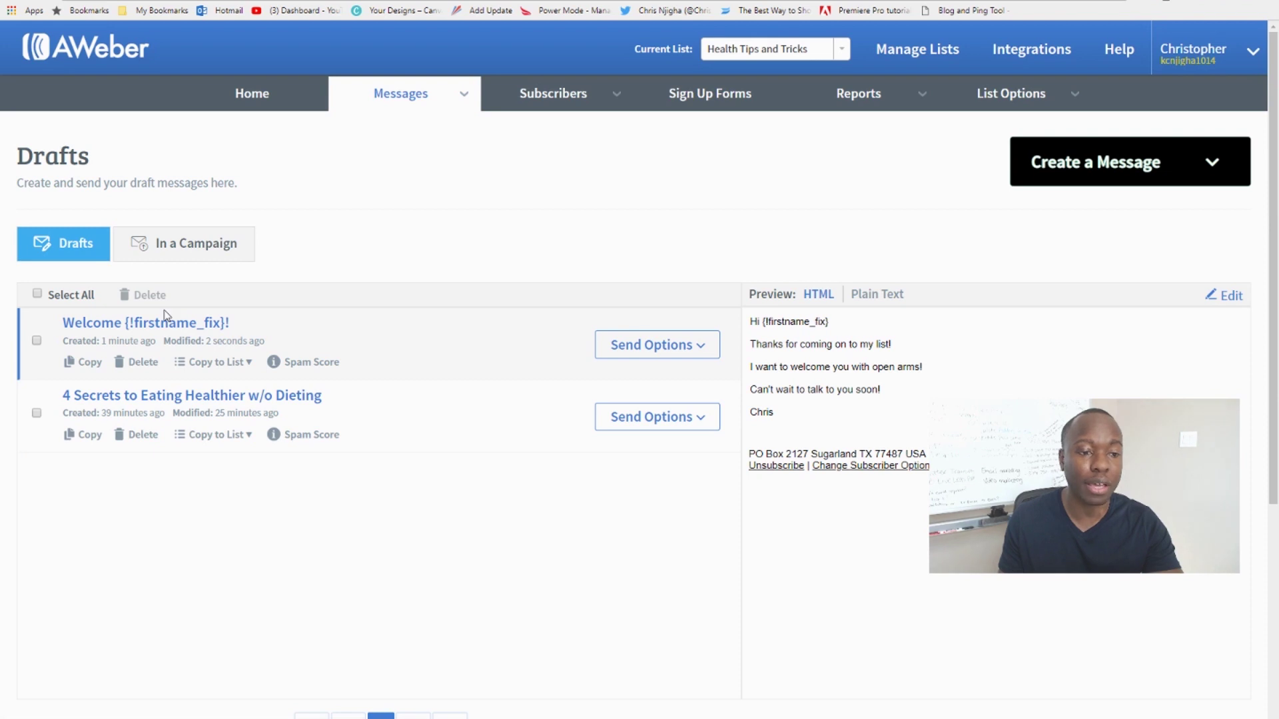
click(219, 329)
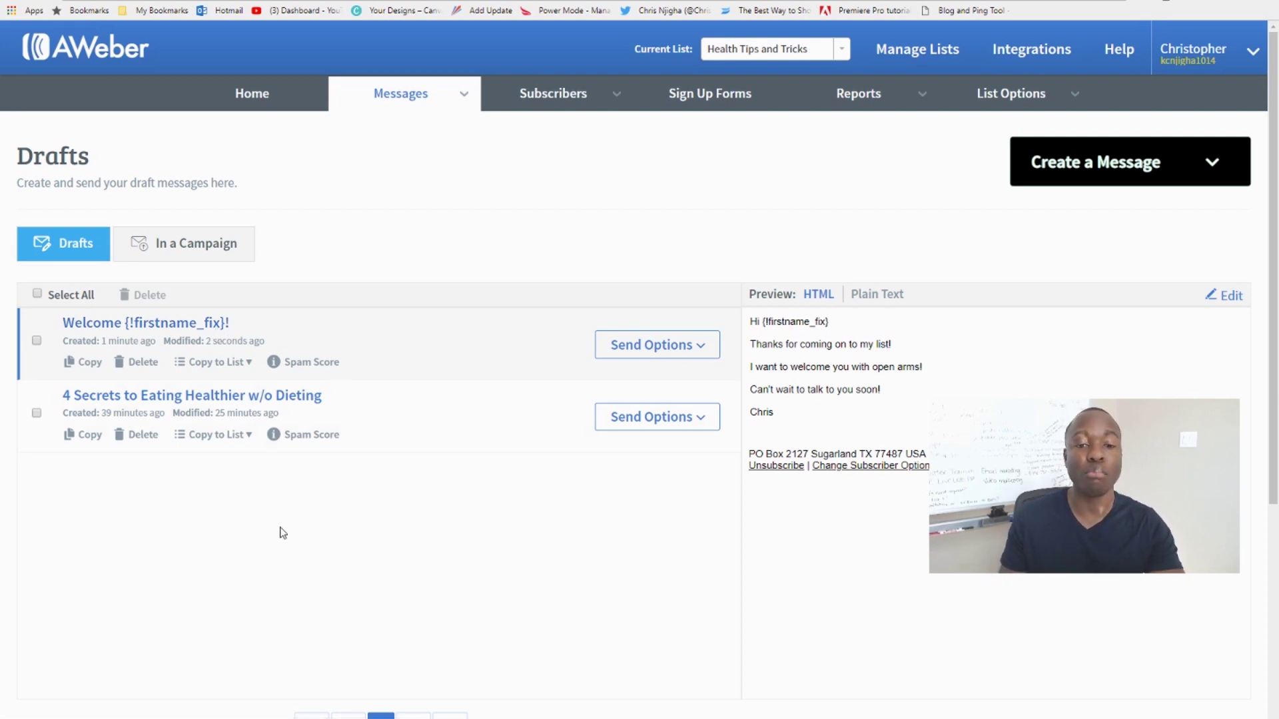
click(1124, 168)
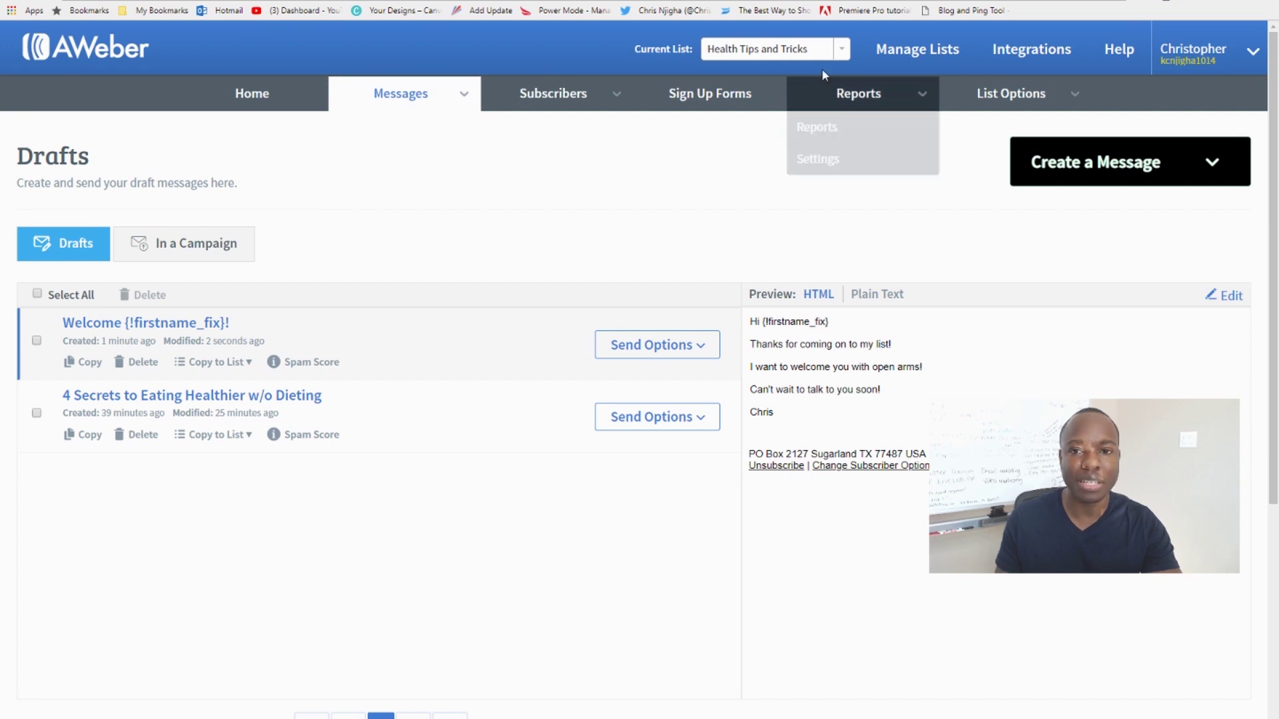
Switch the current list to Marketing - Blog Fans and look through its draft messages
click(766, 52)
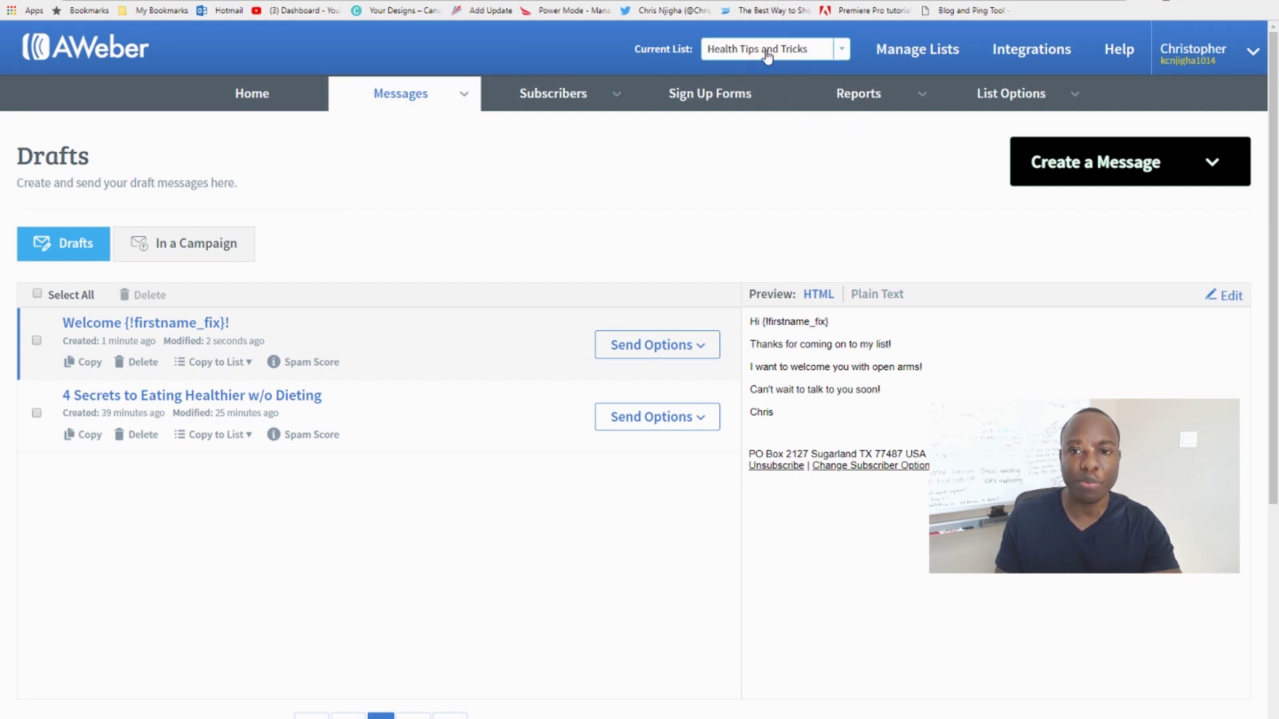
click(841, 52)
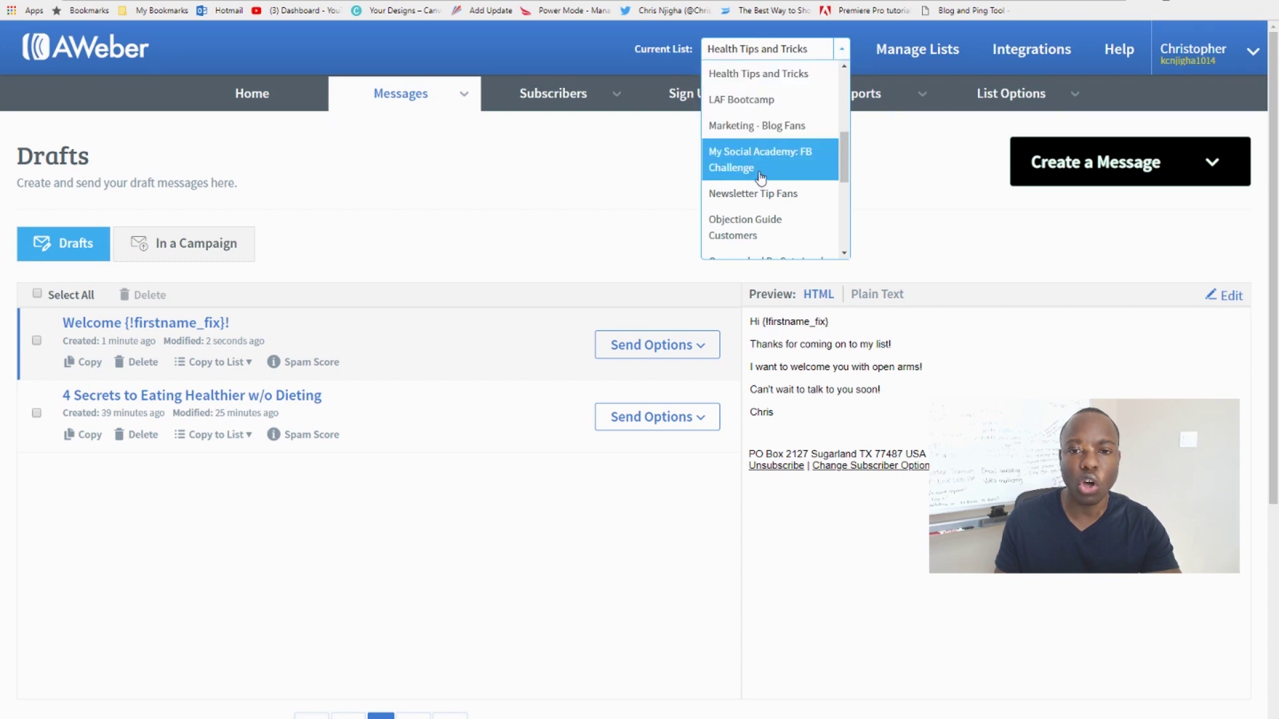
click(769, 127)
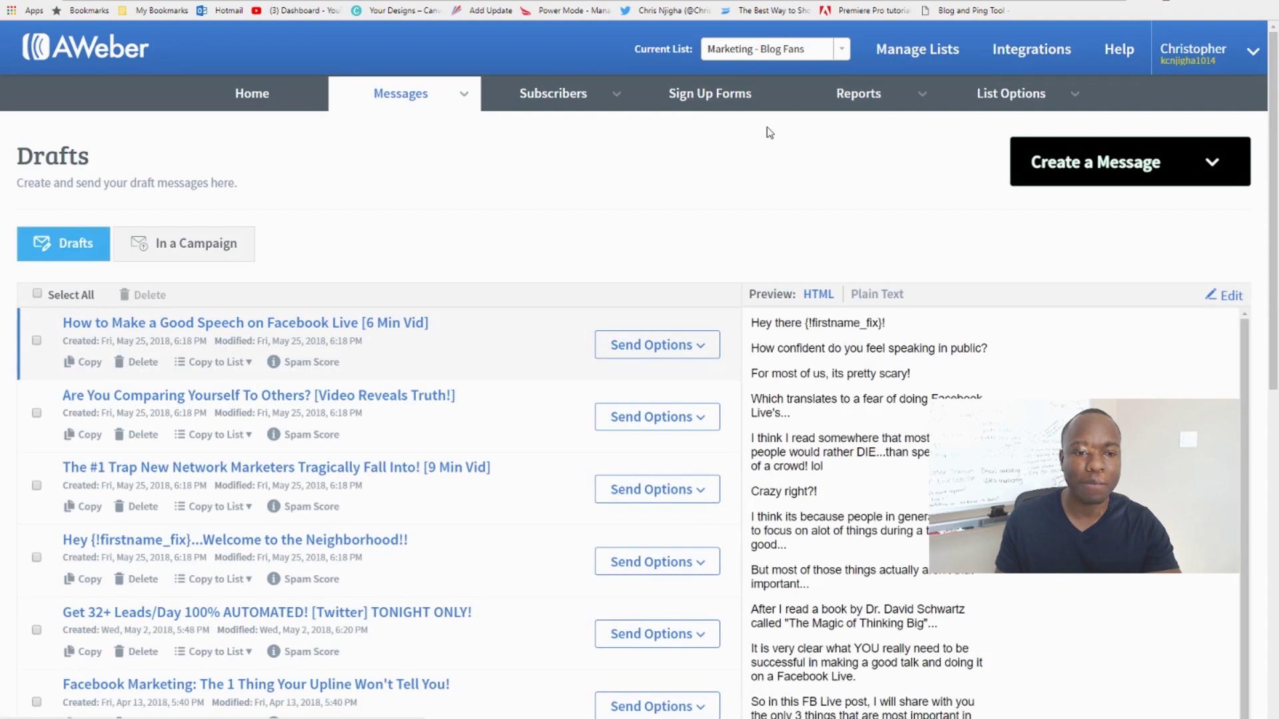
scroll(567, 256, down, 1)
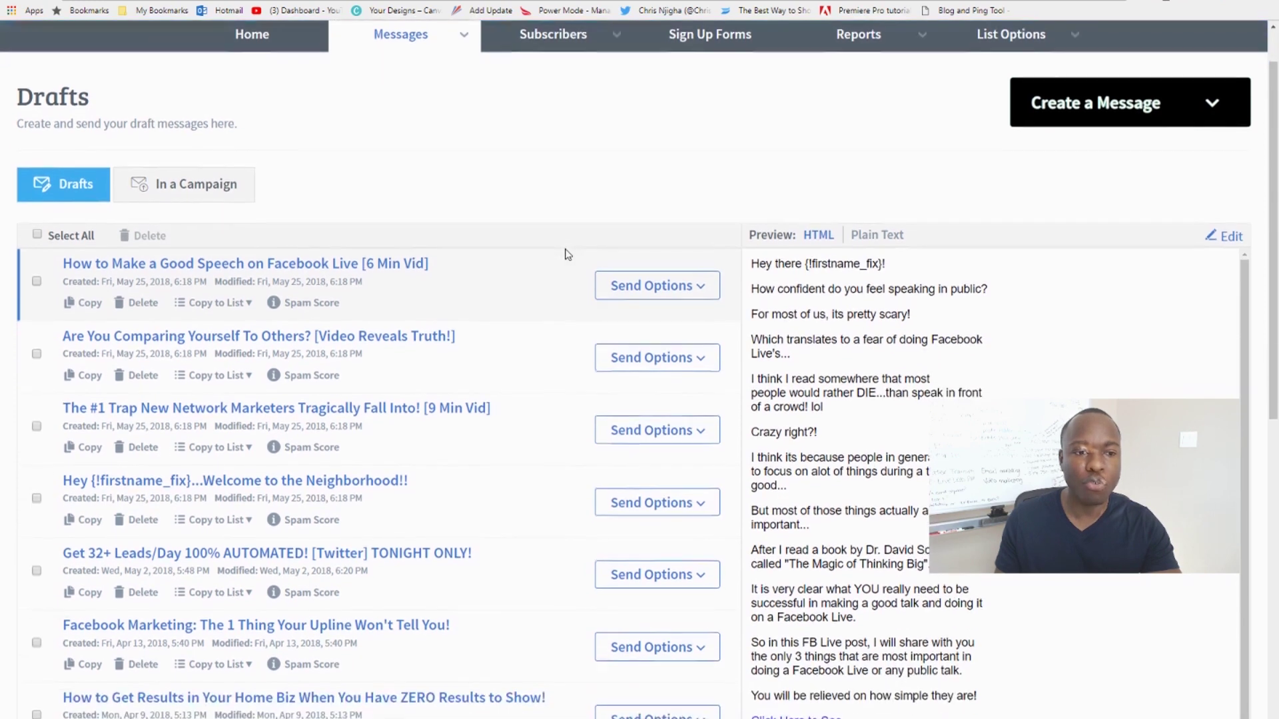
Copy the draft "Are You Comparing Yourself To Others? [Video Reveals Truth!]" to the Health Tips and Tricks list
scroll(567, 255, up, 1)
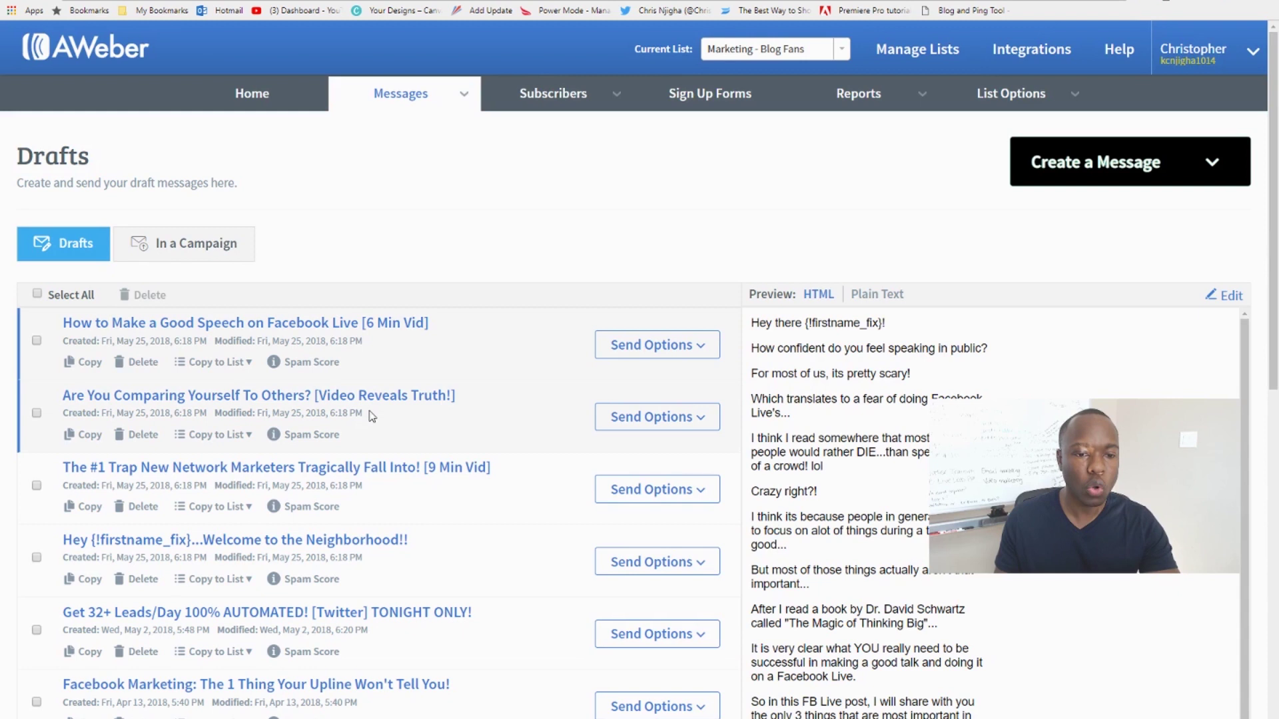
click(160, 405)
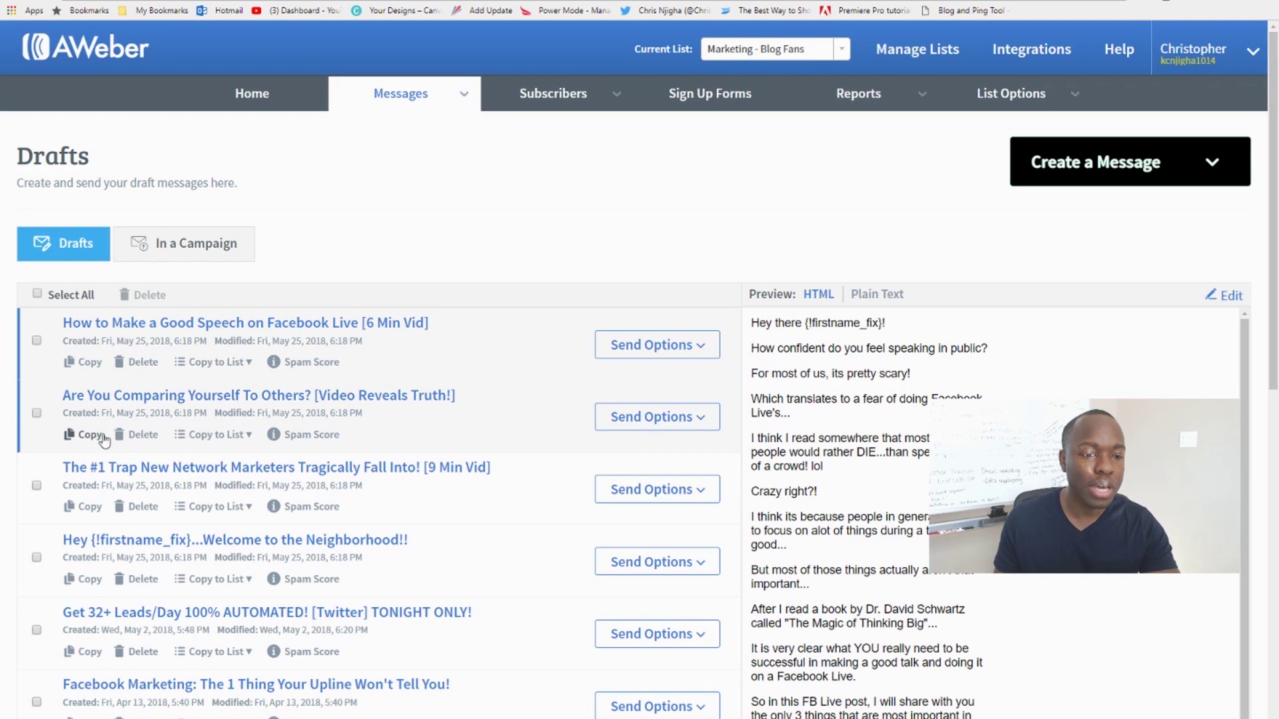
click(204, 436)
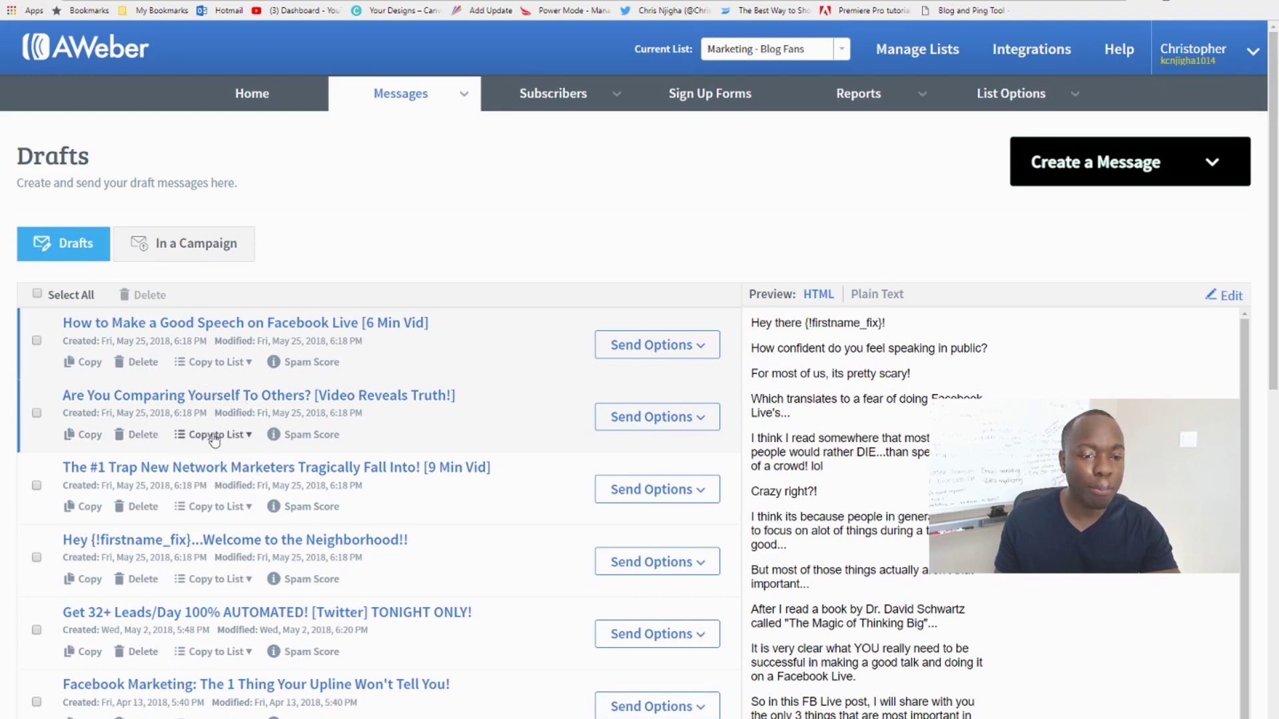
click(250, 439)
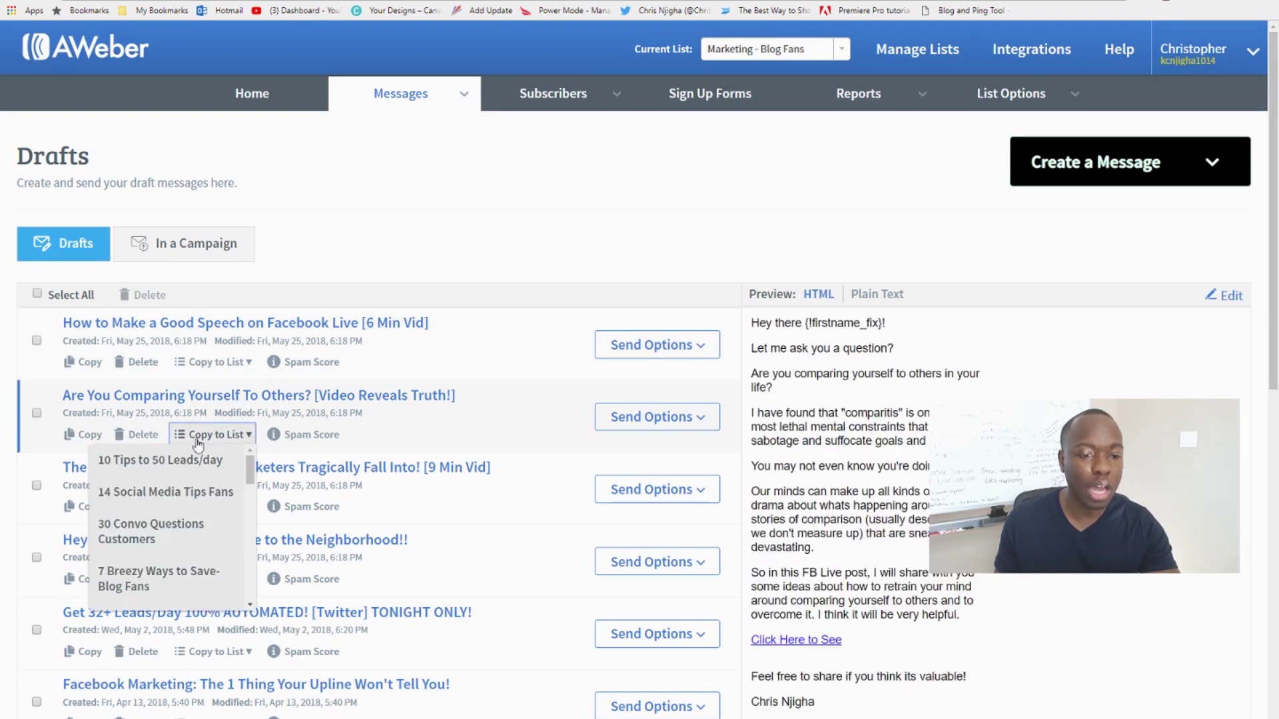
scroll(194, 487, down, 5)
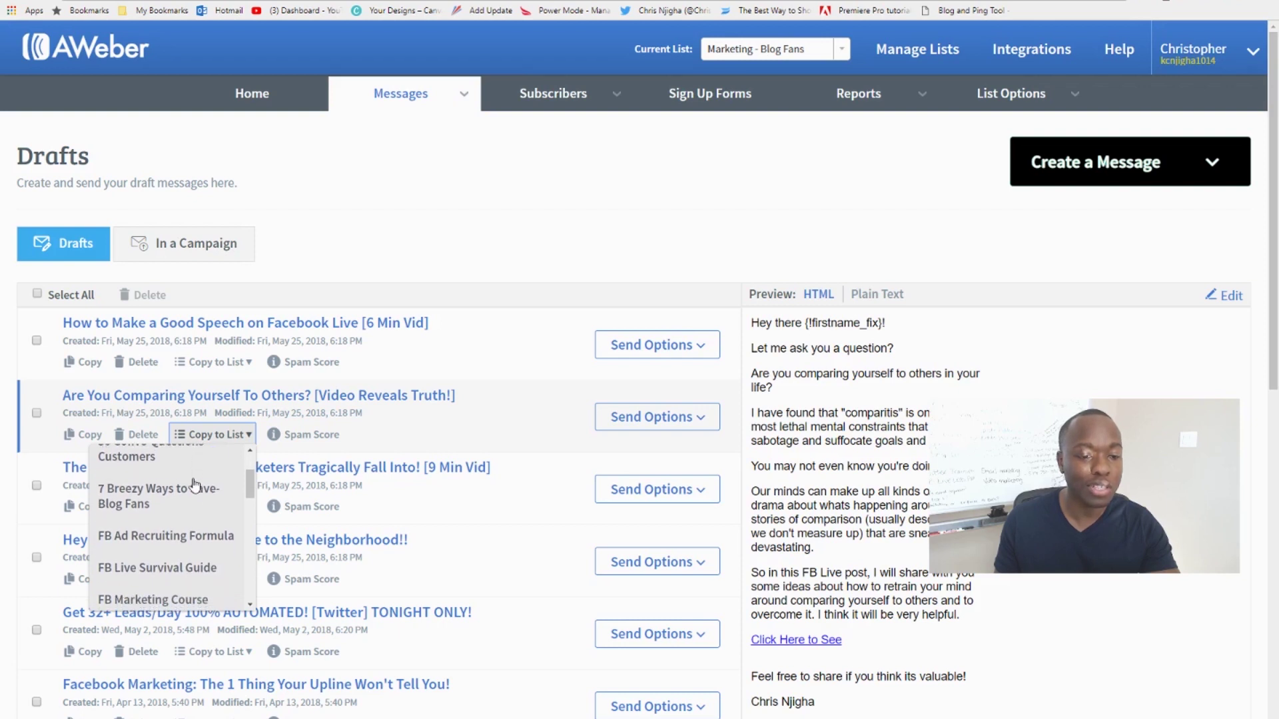
scroll(194, 487, down, 3)
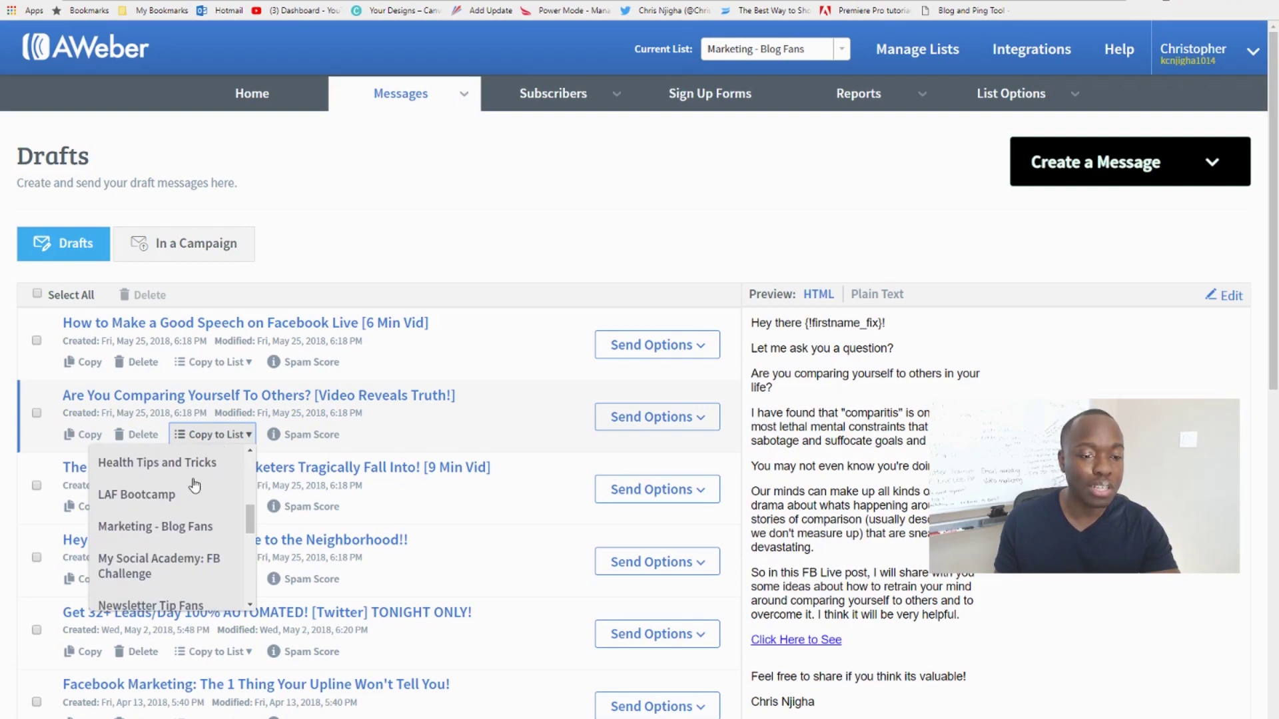
scroll(160, 492, up, 1)
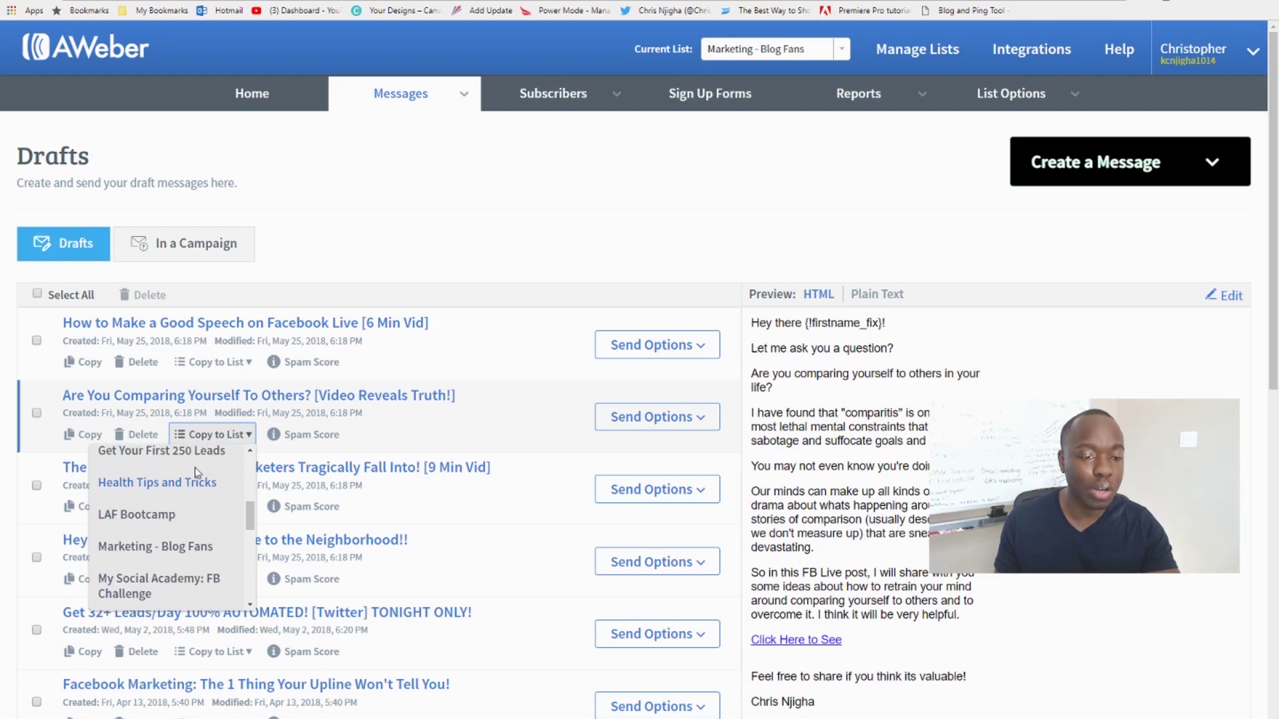
click(160, 492)
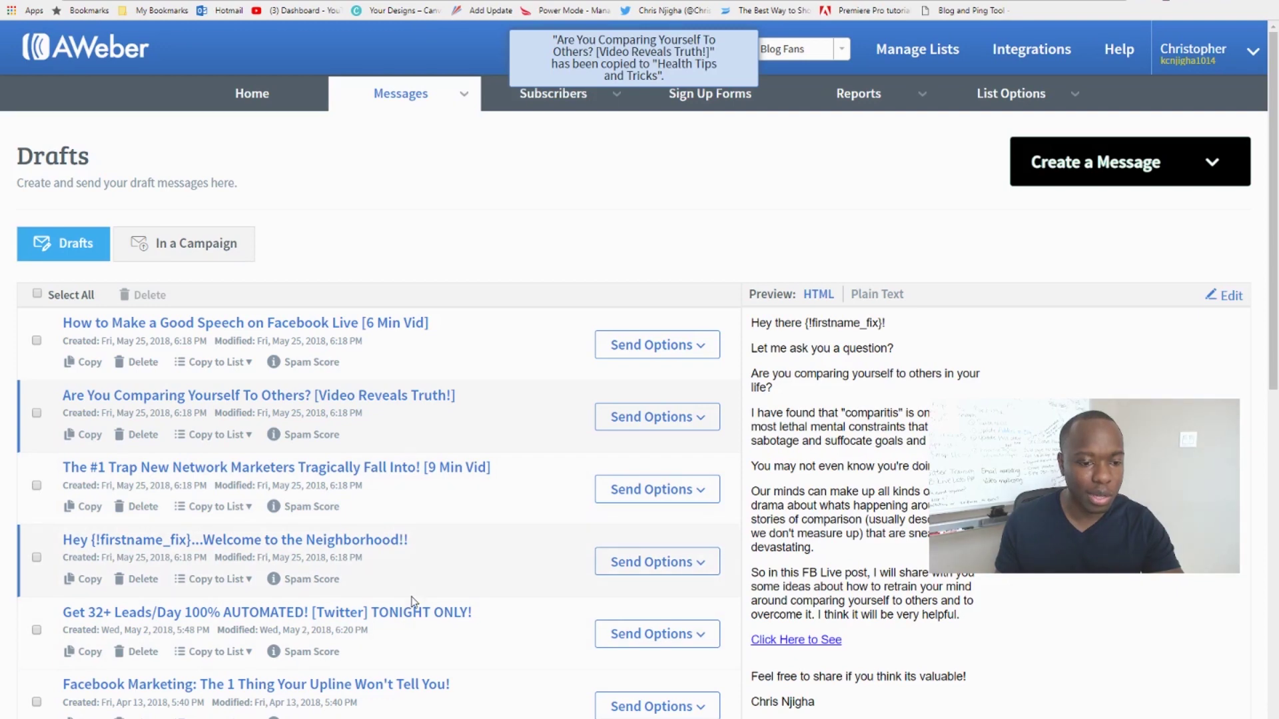
Copy the draft "Your Smarty Pants Are on FIRE!!!...Take Them Off and Get Rich!" to the Health Tips and Tricks list
scroll(413, 601, down, 1)
scroll(413, 602, down, 2)
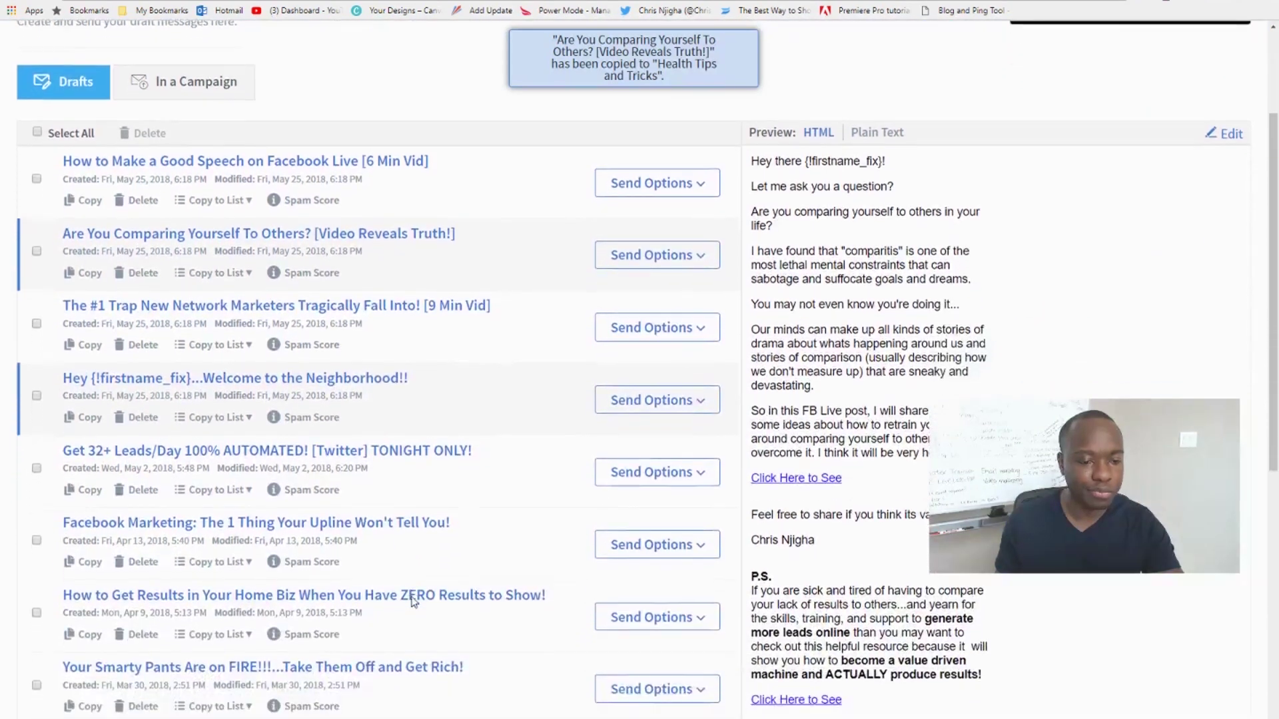
scroll(413, 601, up, 1)
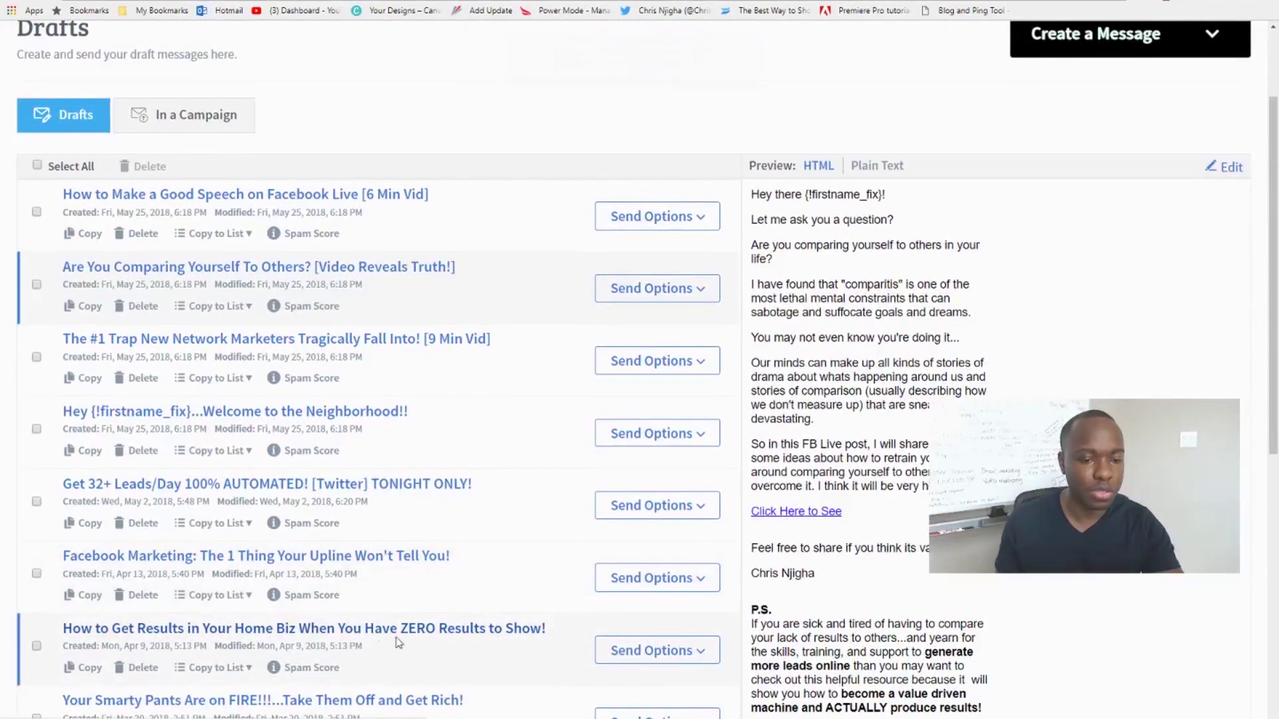
scroll(421, 627, down, 1)
scroll(409, 624, down, 1)
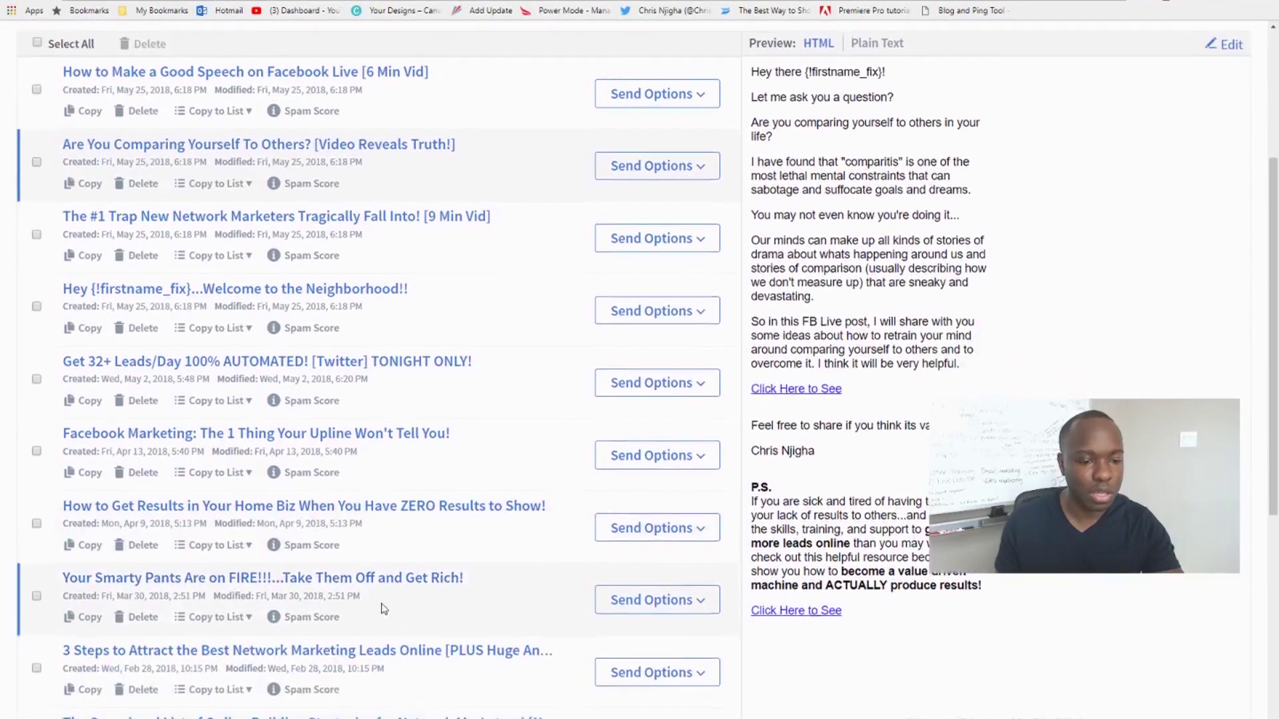
scroll(373, 602, up, 1)
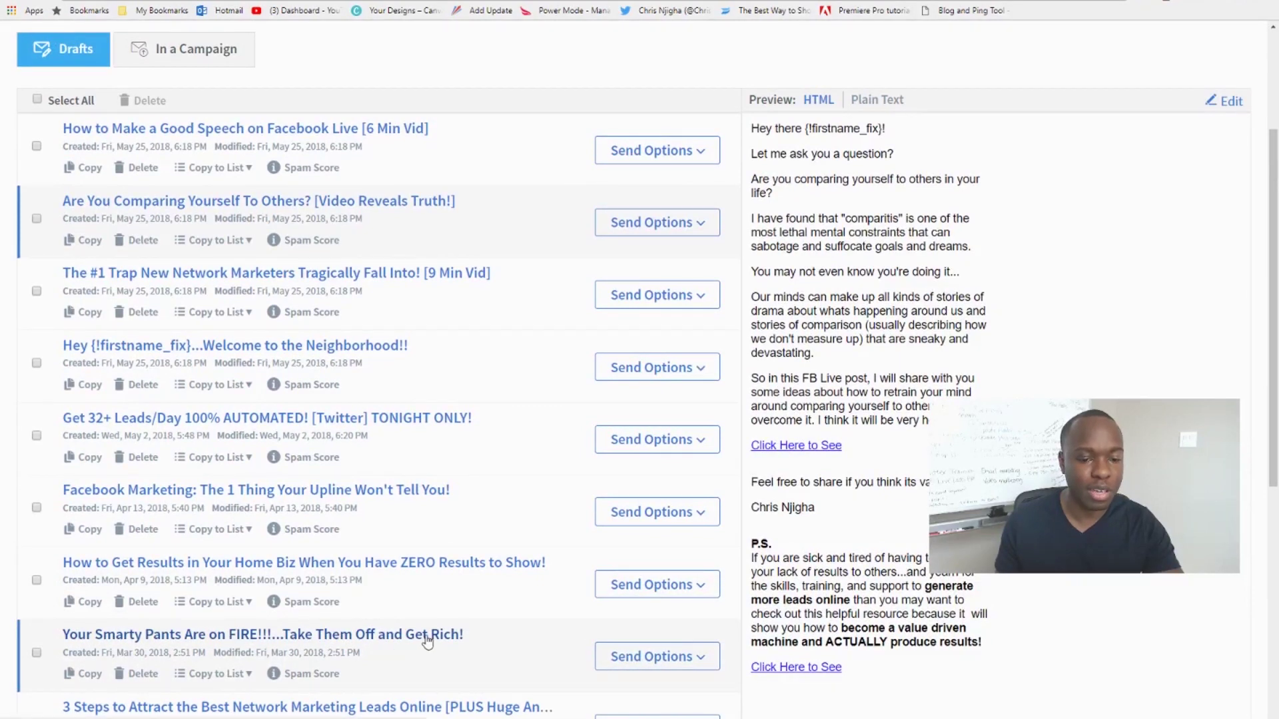
click(249, 678)
scroll(212, 687, down, 2)
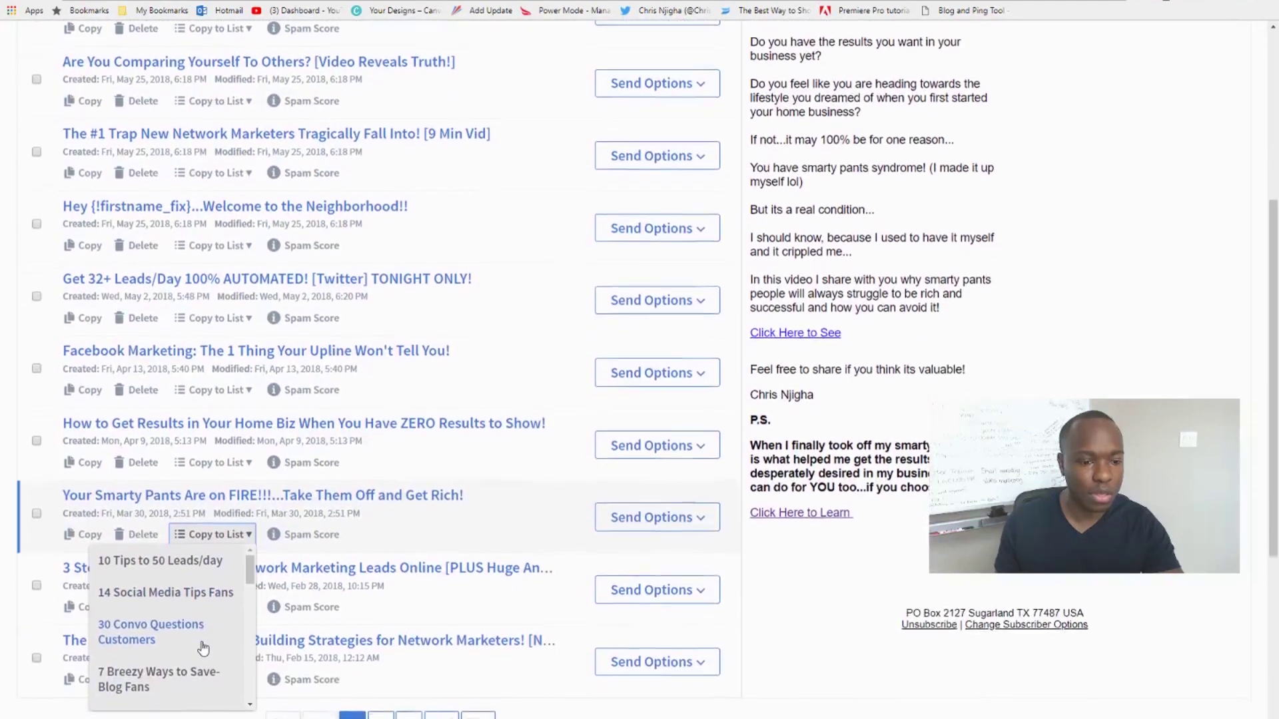
drag(250, 585, 250, 623)
click(186, 614)
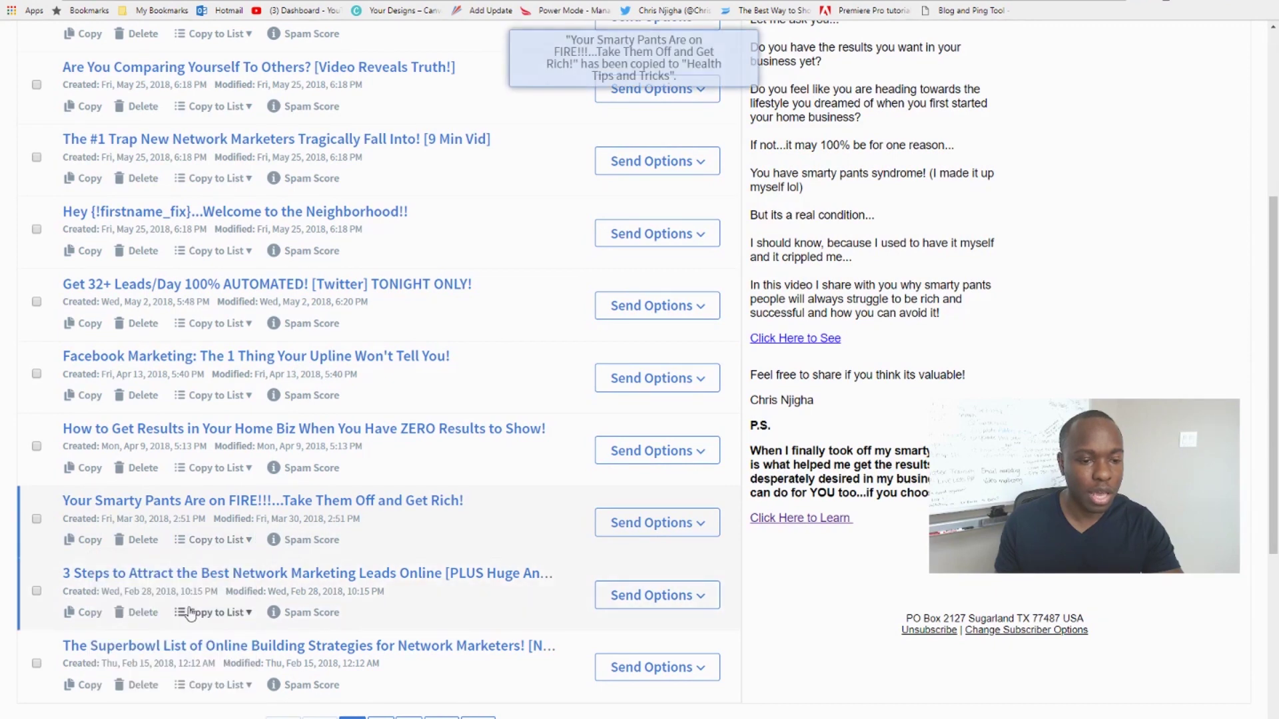
Switch the current list back to Health Tips and Tricks
scroll(467, 406, up, 5)
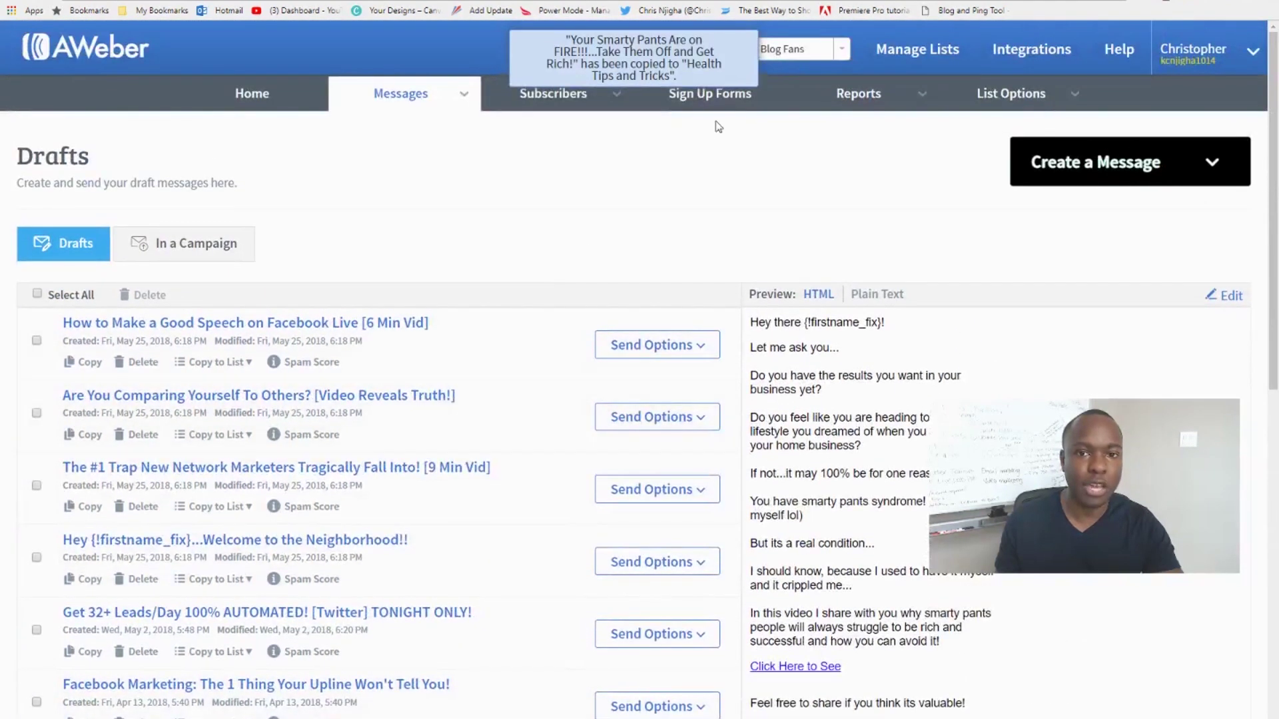
click(841, 50)
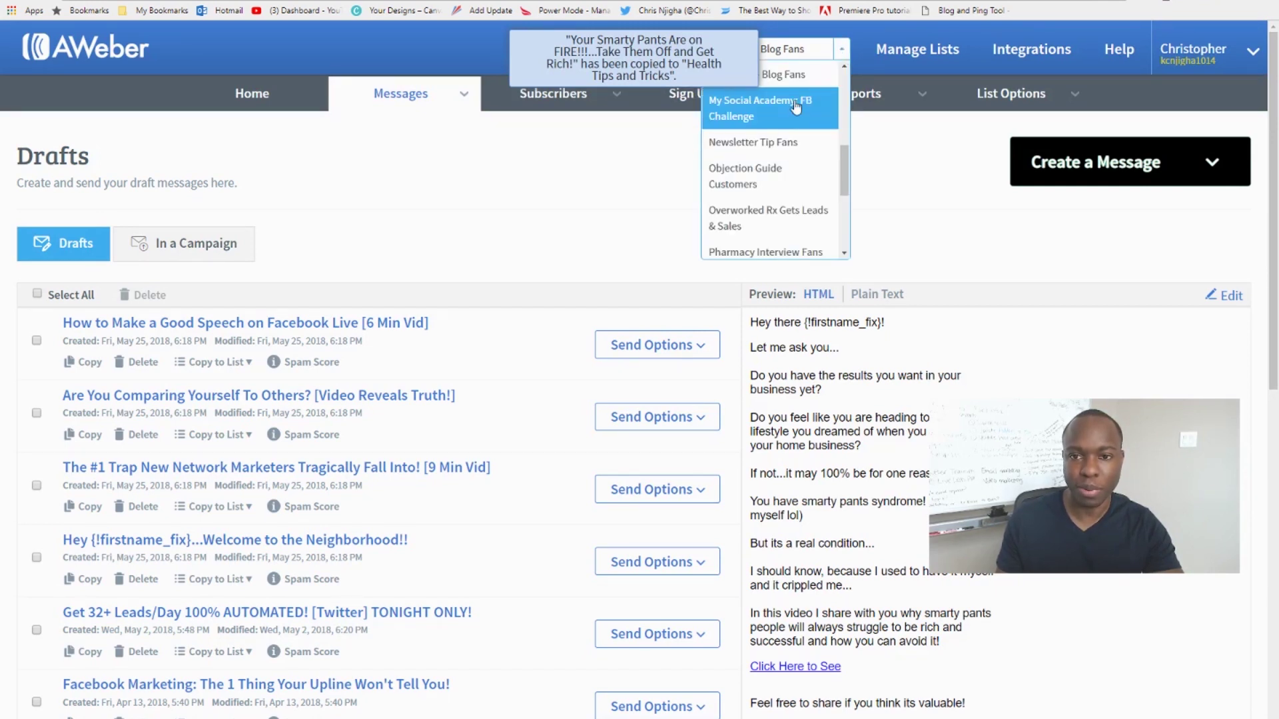
scroll(768, 158, up, 3)
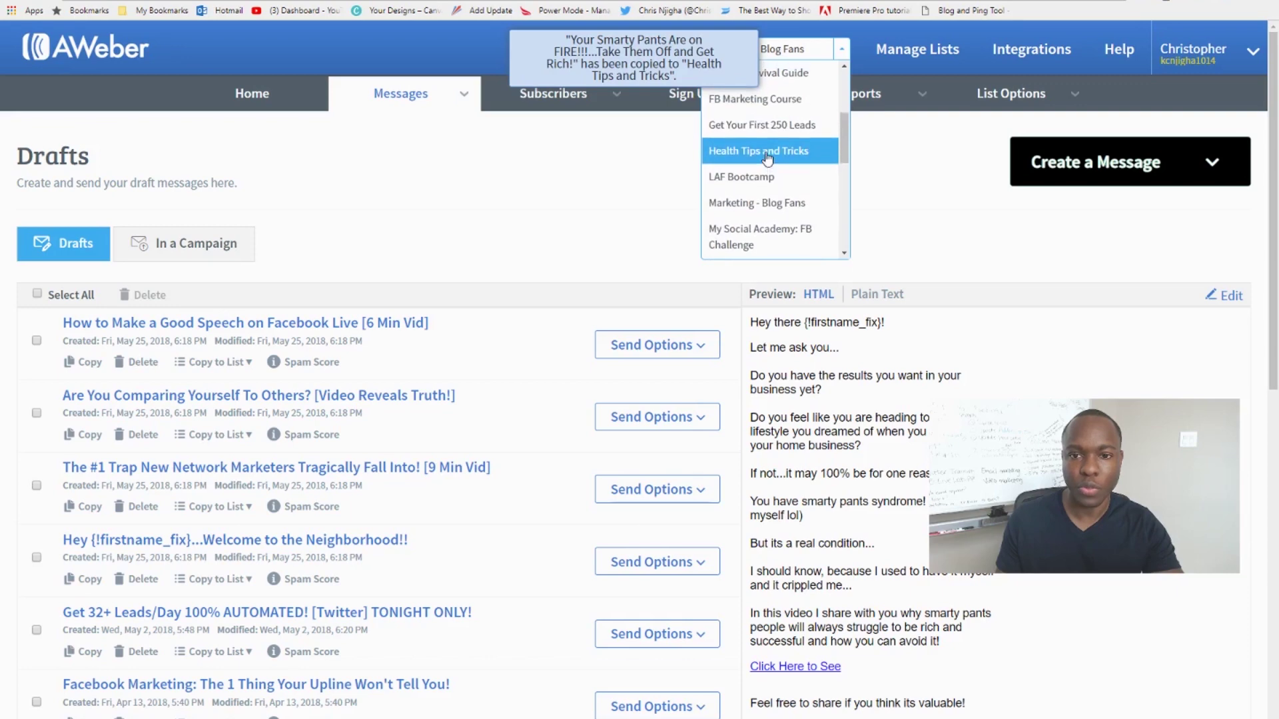
click(766, 143)
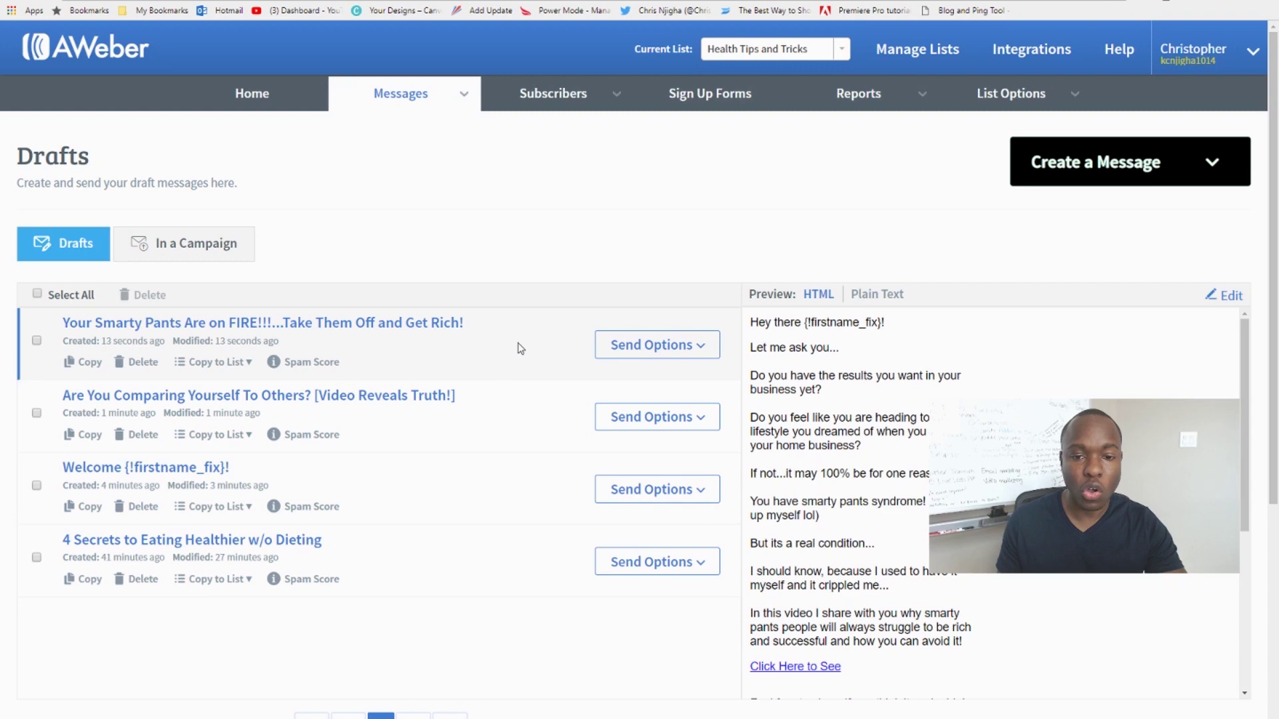
Add the "Welcome {!firstname_fix}!" draft to the follow-up series, keeping click tracking on website links enabled
click(698, 350)
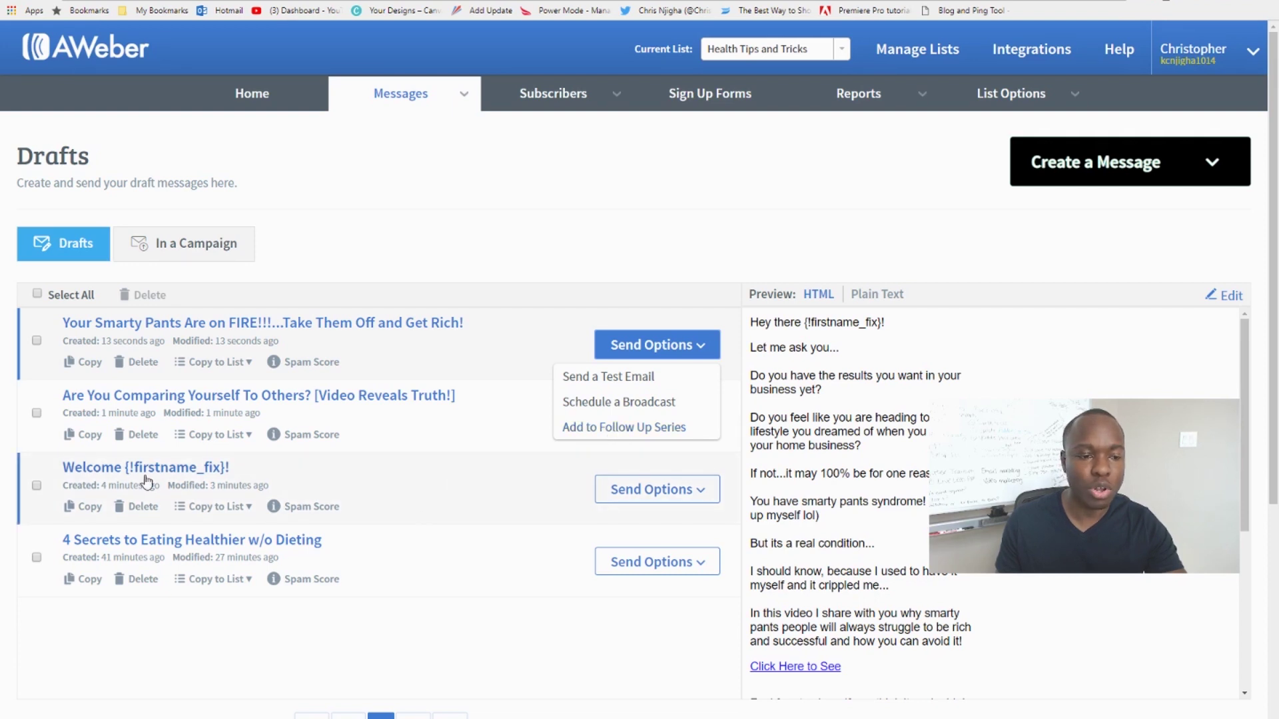
click(501, 501)
click(688, 497)
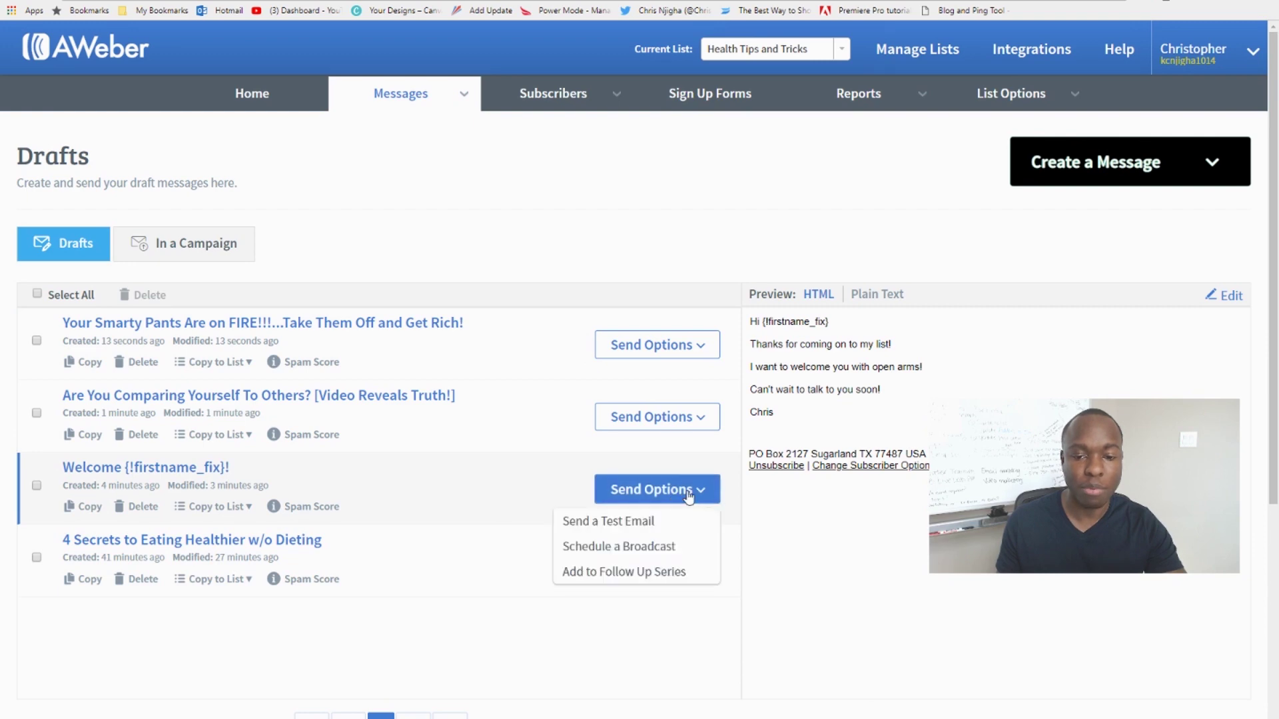
click(587, 573)
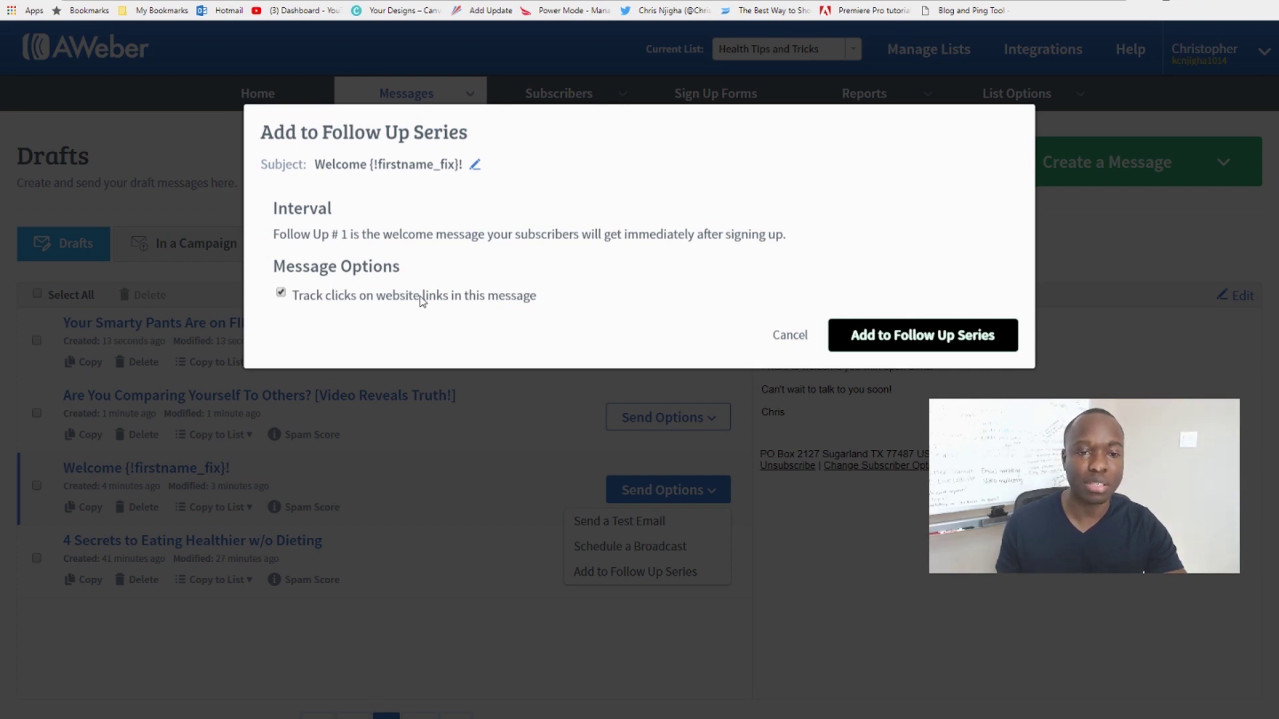
click(908, 338)
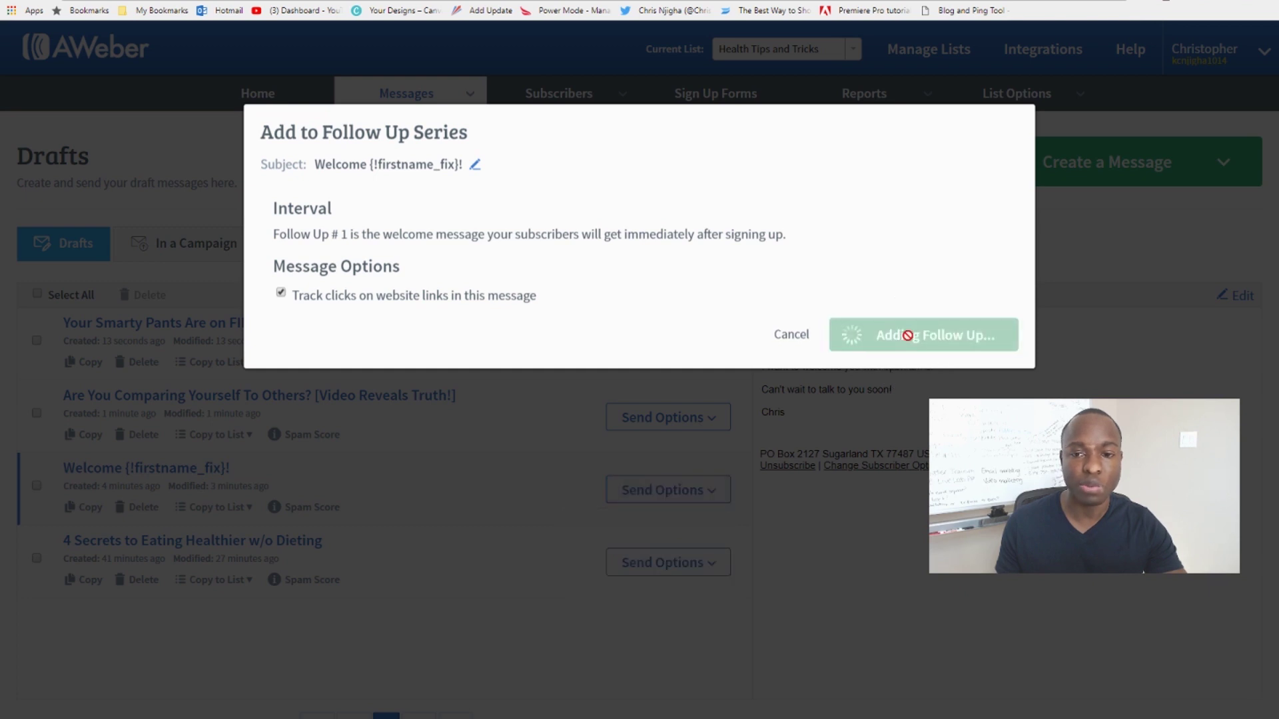
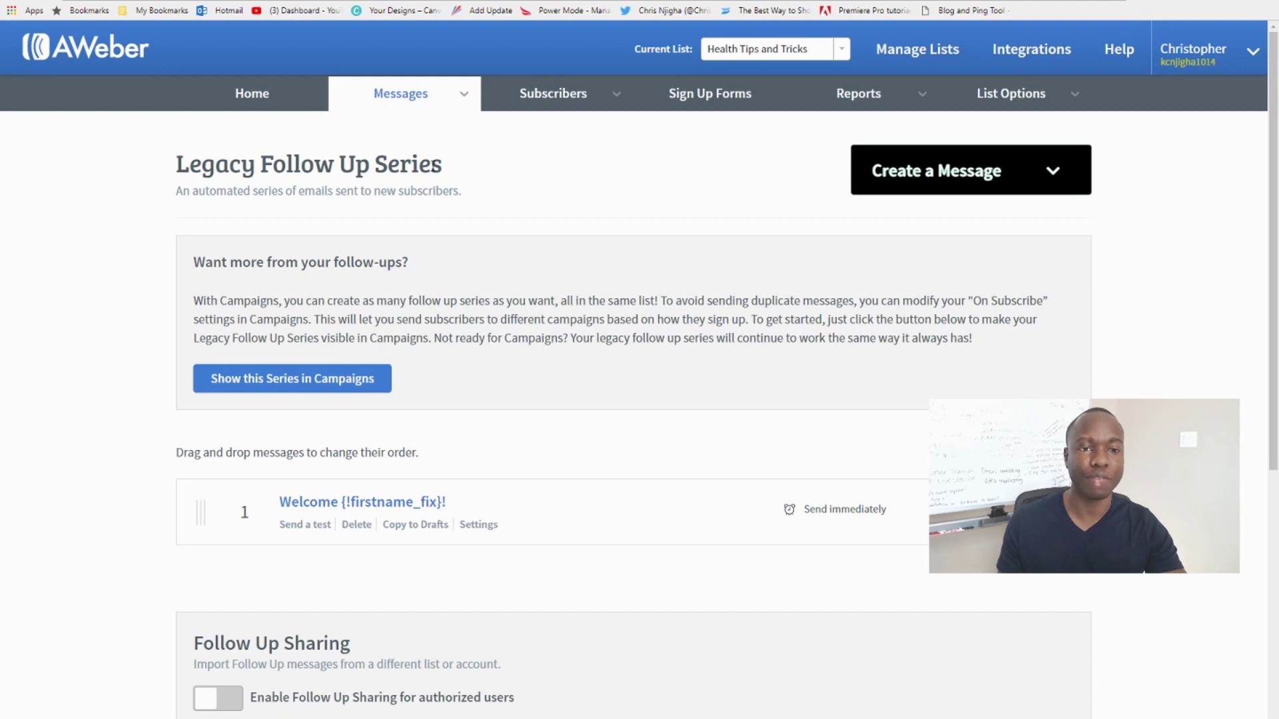
Examine the Legacy Follow Up Series page, including its message order, send timing and follow-up sharing settings
click(432, 101)
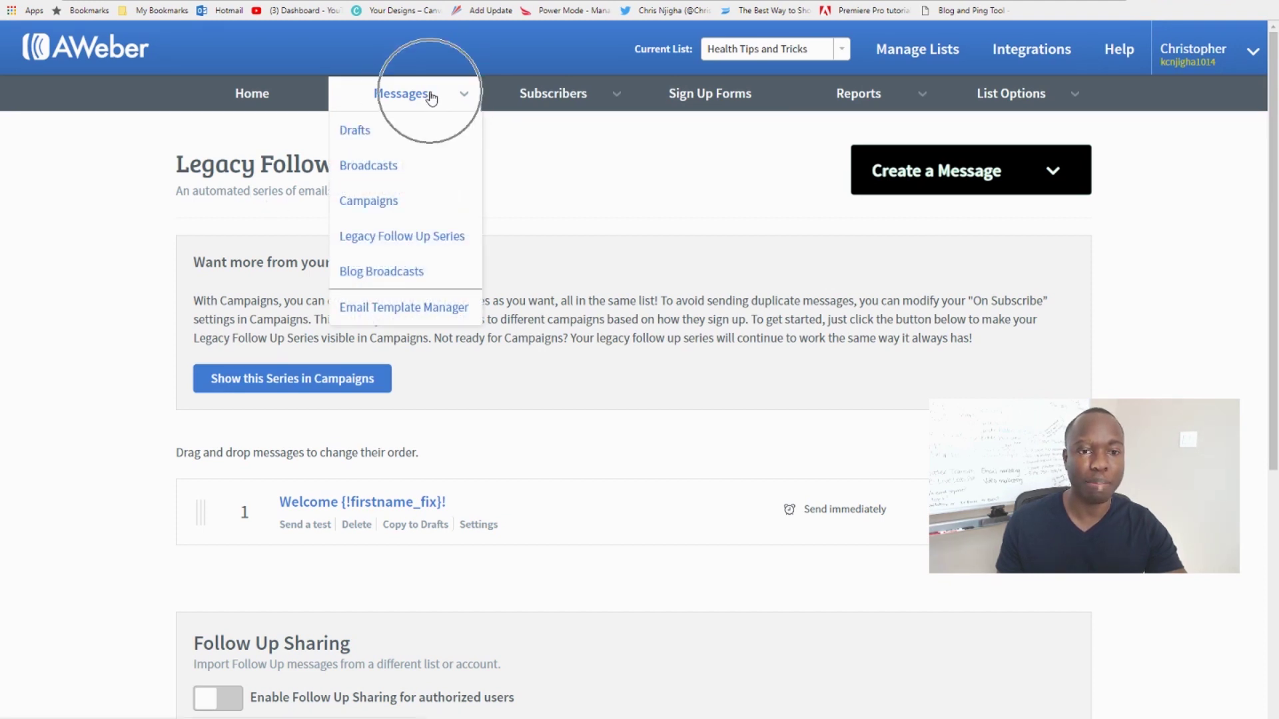
click(400, 242)
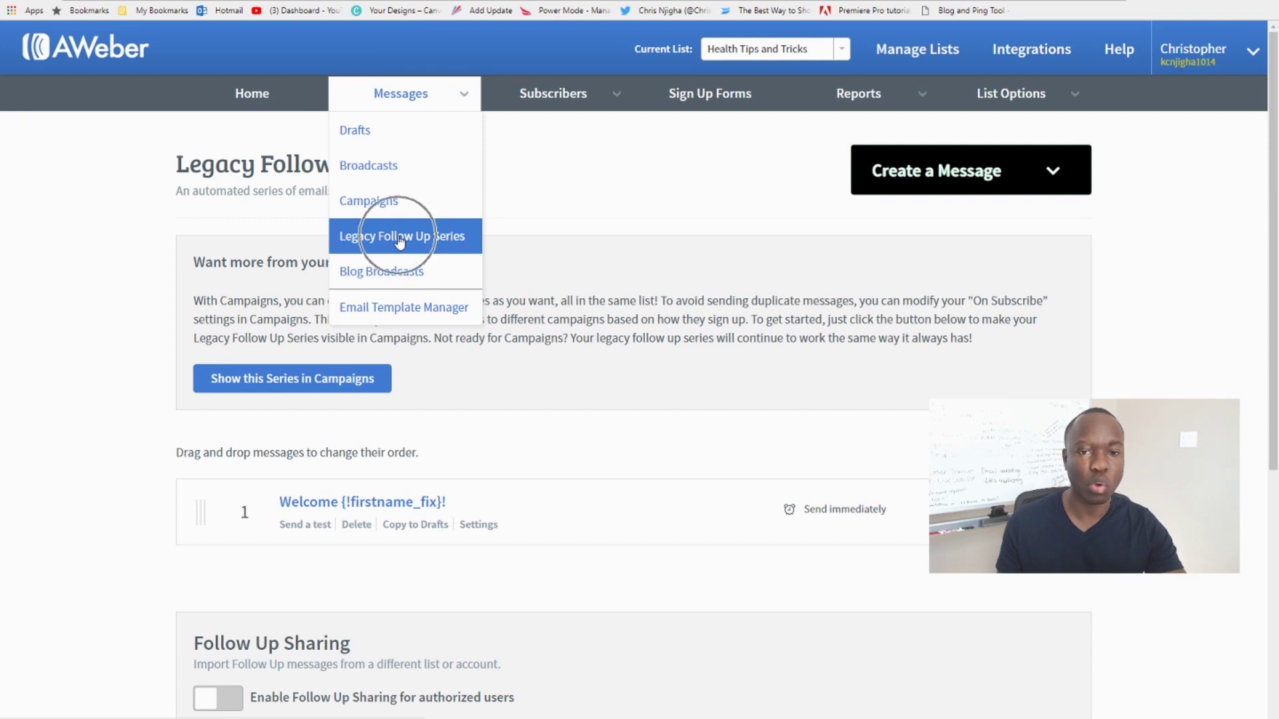
click(98, 294)
scroll(101, 295, down, 2)
scroll(100, 296, down, 2)
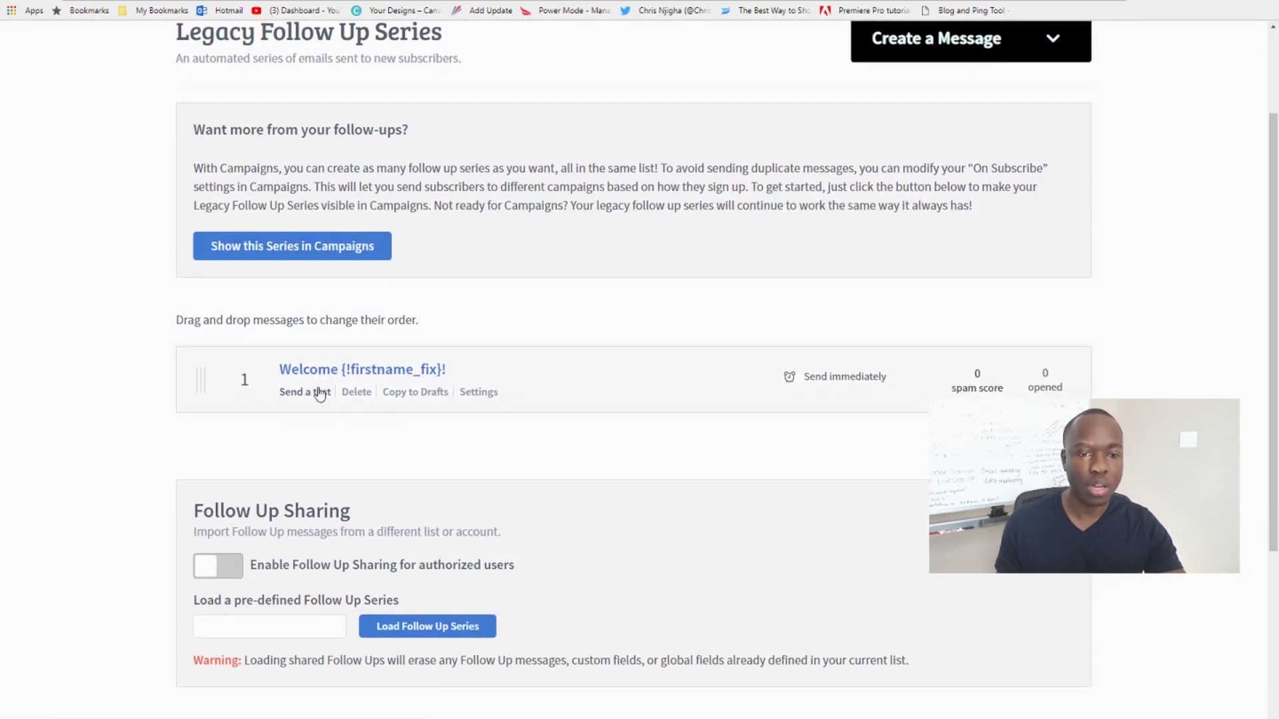
scroll(184, 369, down, 1)
scroll(314, 280, down, 3)
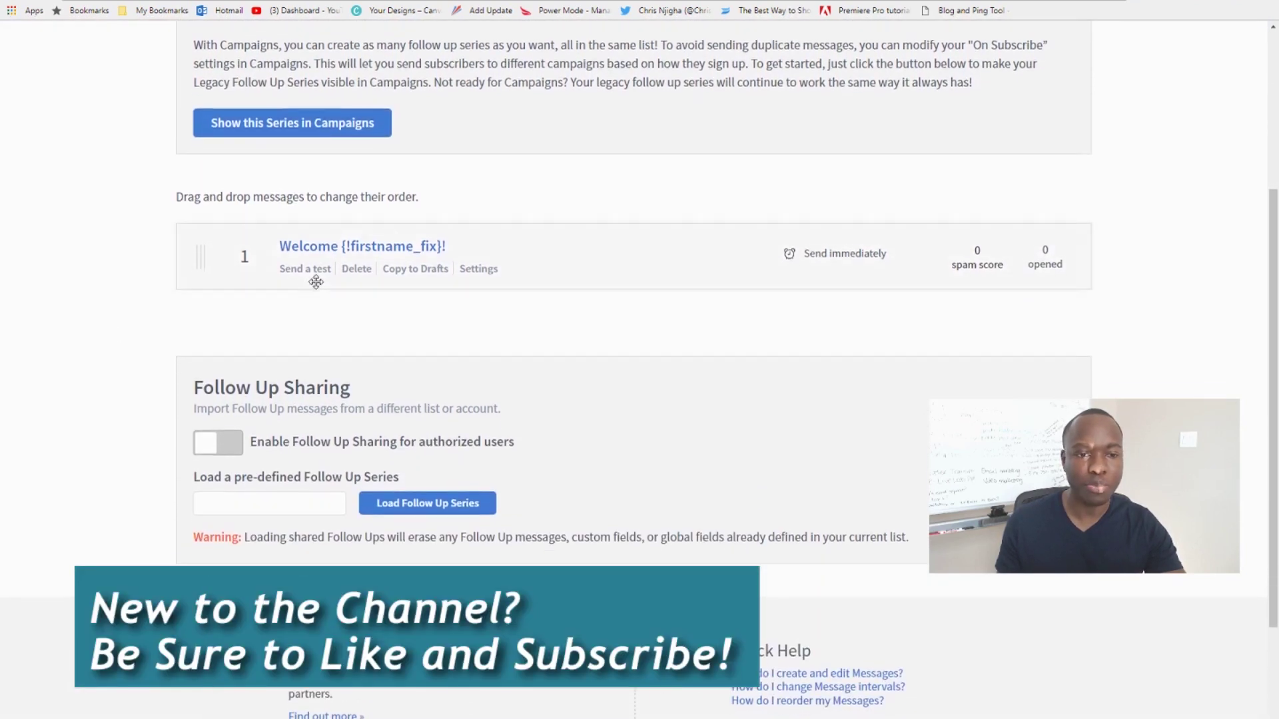
scroll(320, 305, up, 2)
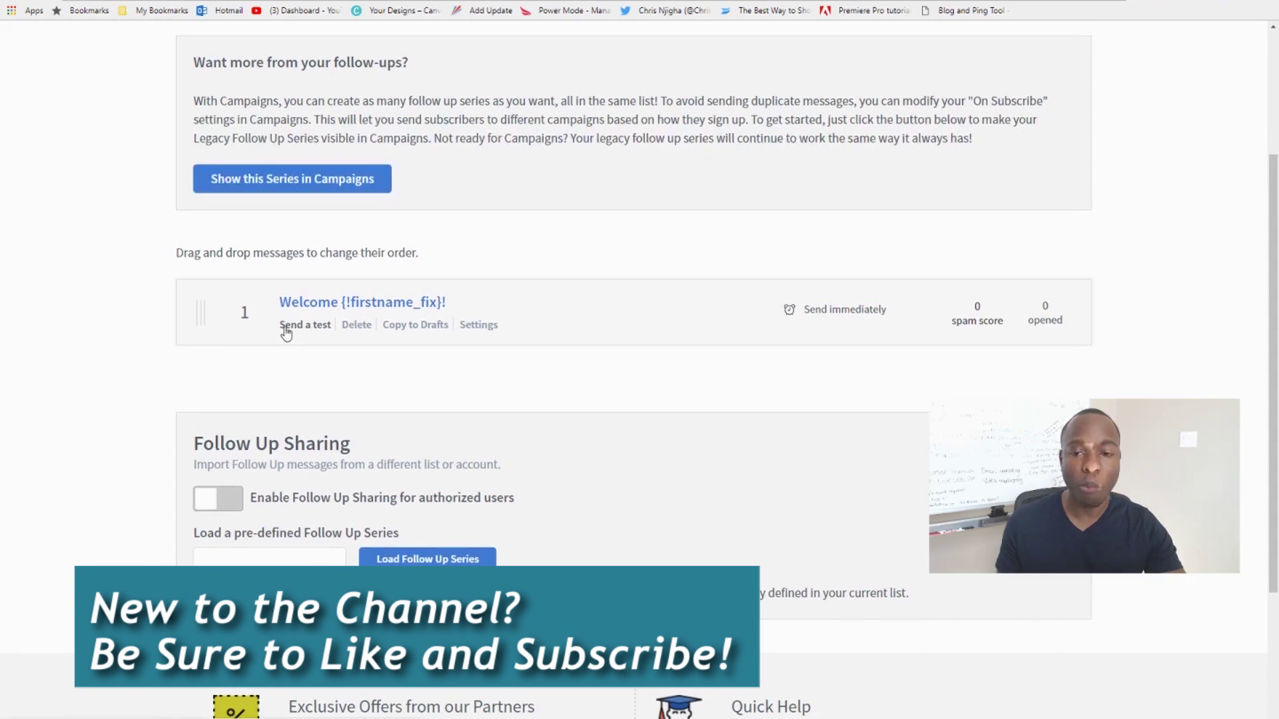
scroll(288, 333, up, 5)
Add the draft "Are You Comparing Yourself To Others?" to the follow-up series, sent 1 day after the previous message based on each subscriber's local time
mouse_move(411, 87)
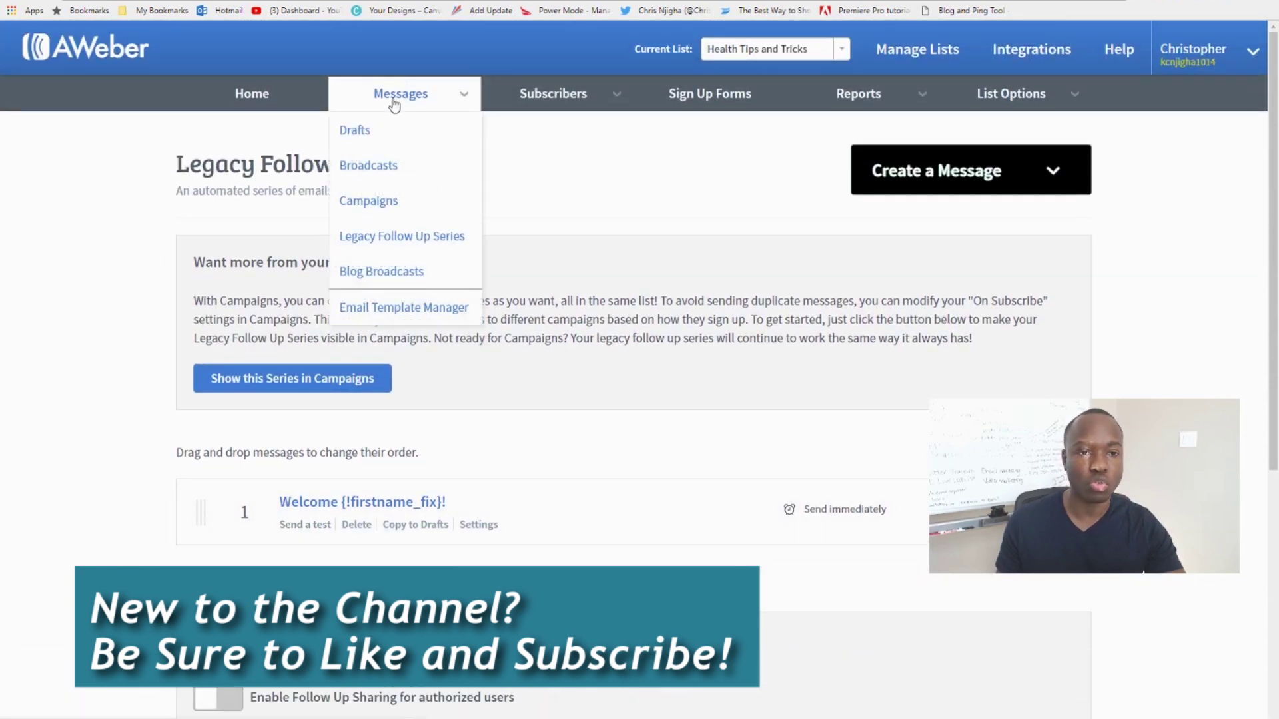
click(367, 130)
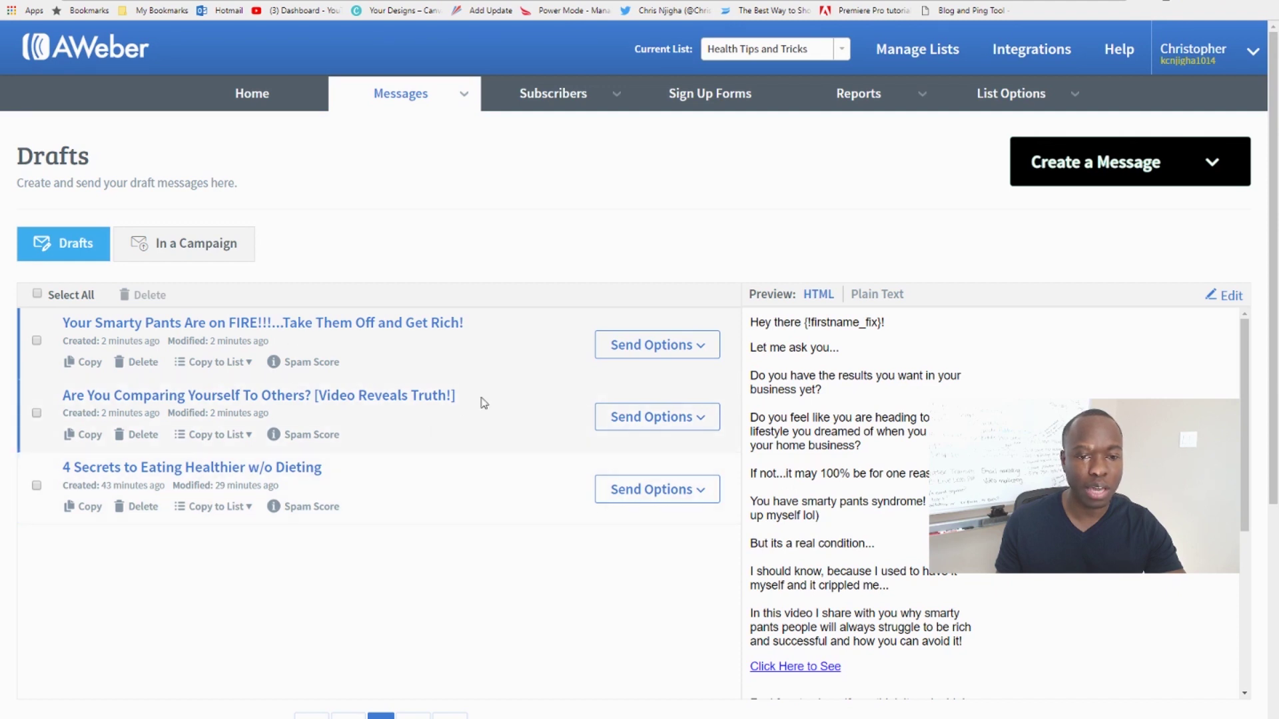
click(695, 420)
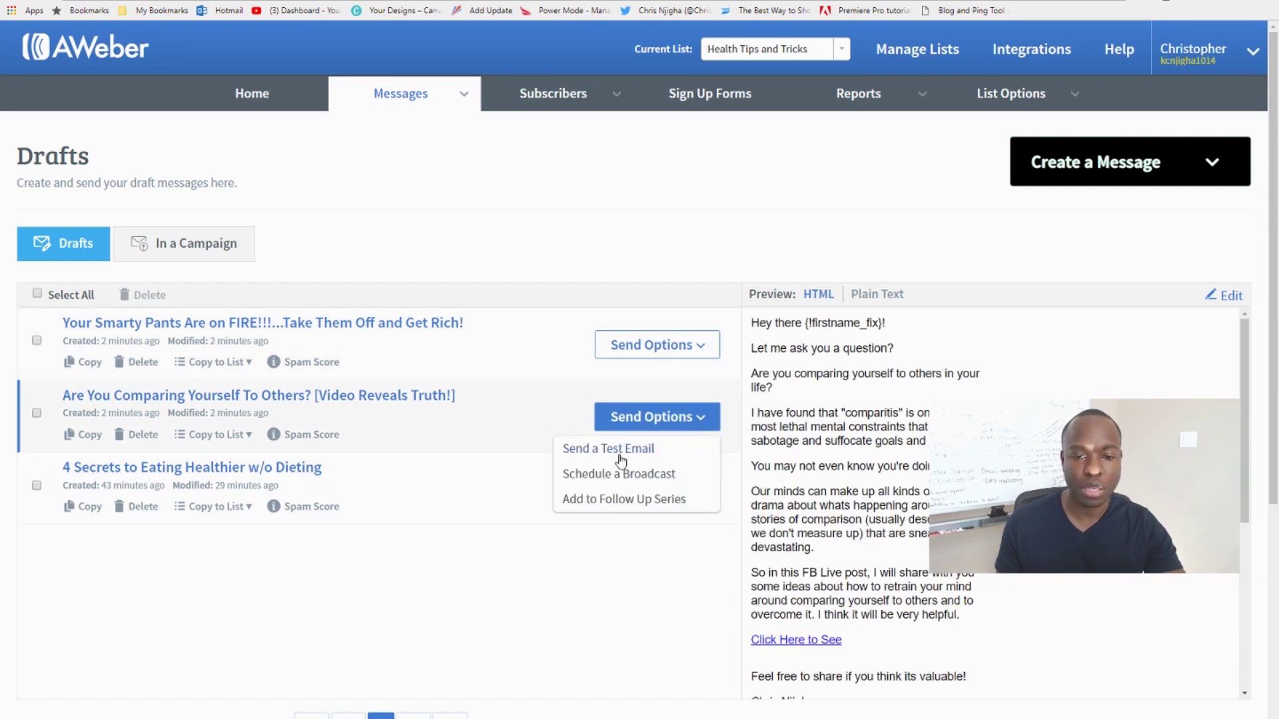
click(609, 503)
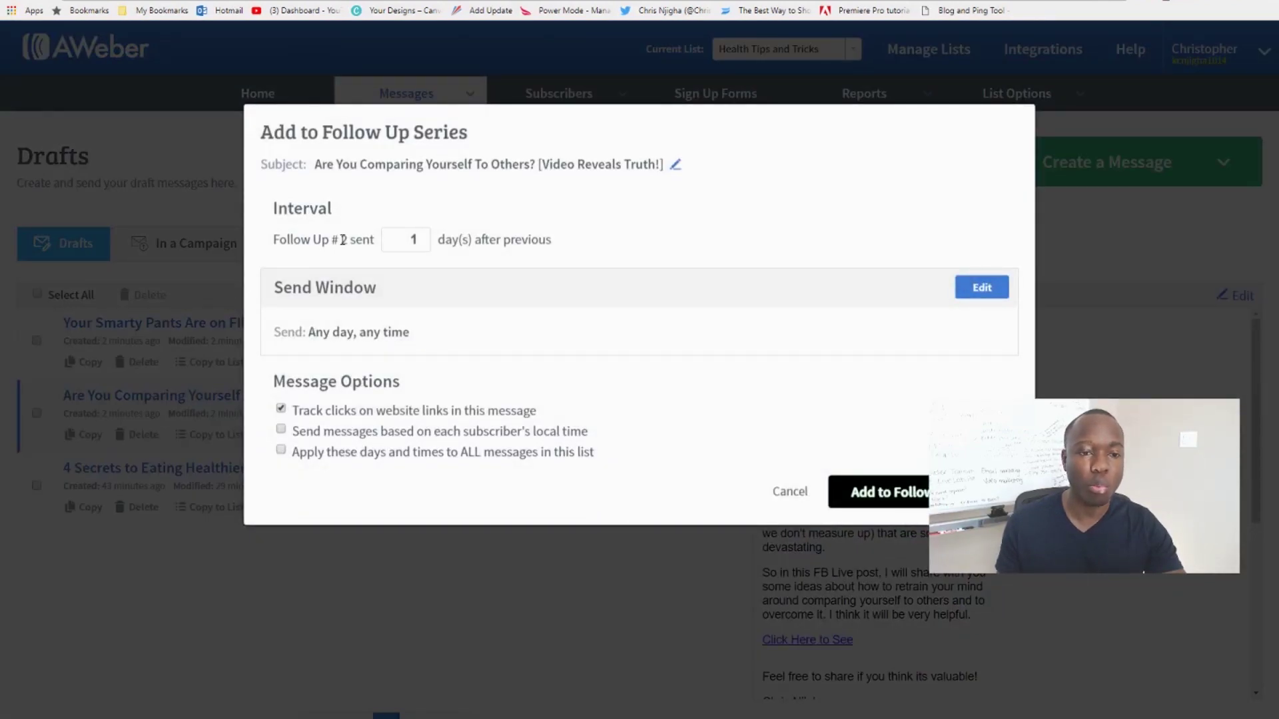
click(413, 240)
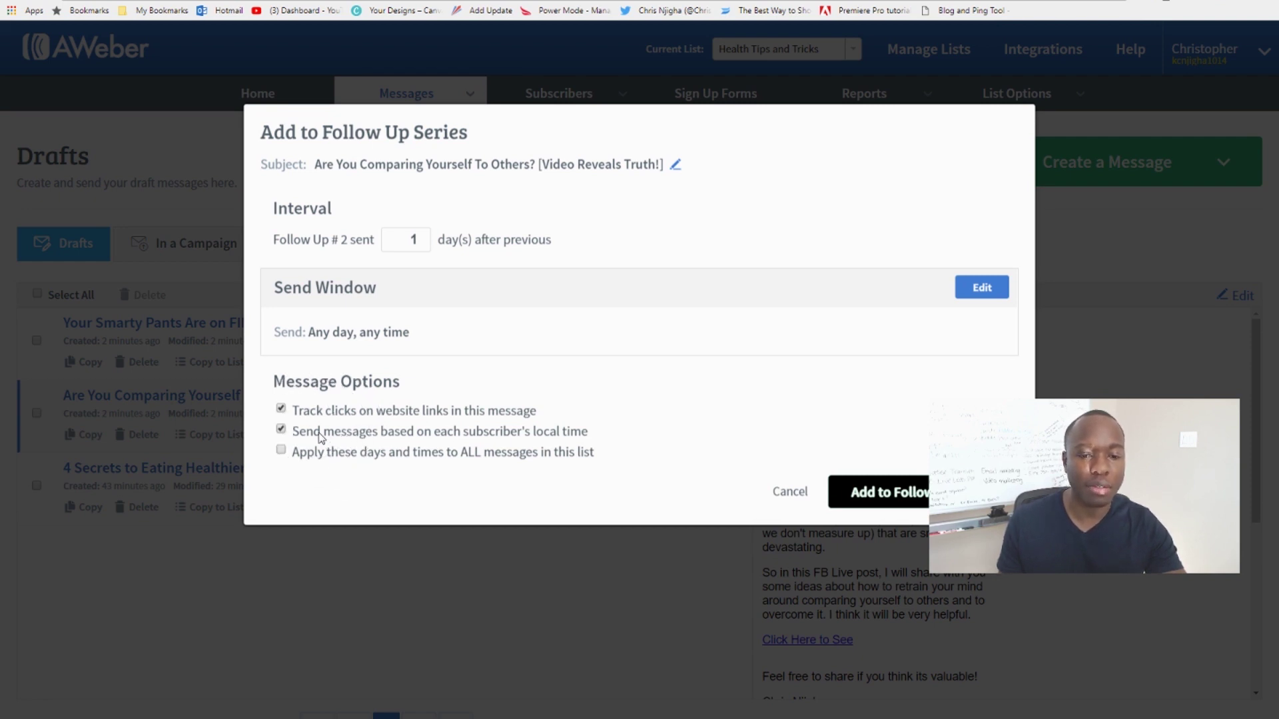
click(896, 491)
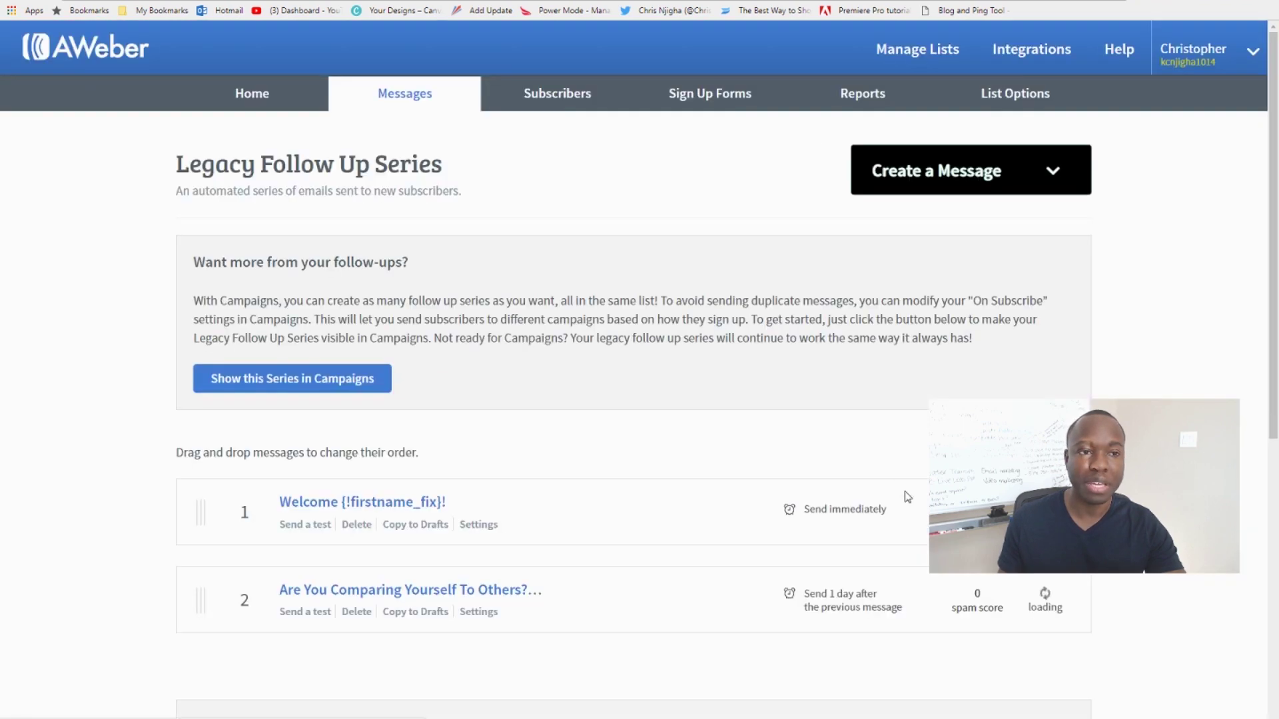
scroll(607, 483, down, 2)
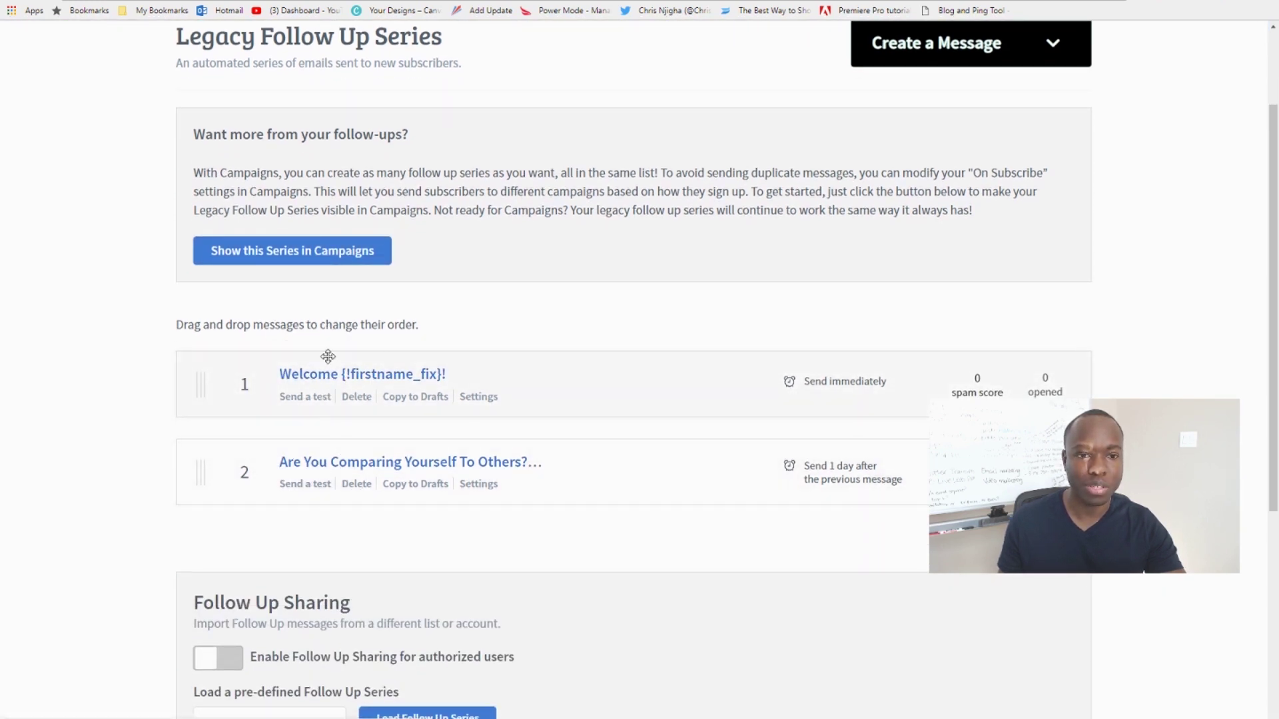
Add the draft "4 Secrets to Eating Healthier w/o Dieting" to the follow-up series, sent 1 day after the previous message based on each subscriber's local time
scroll(320, 468, down, 3)
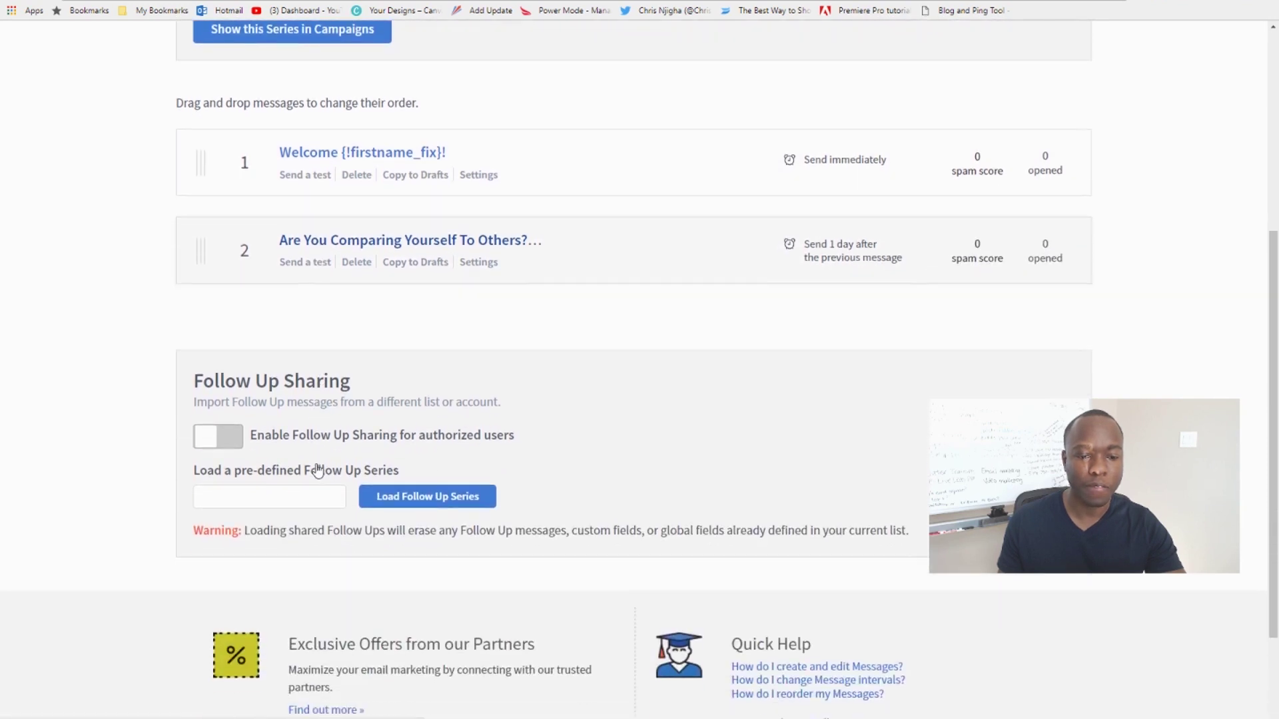
scroll(317, 472, up, 6)
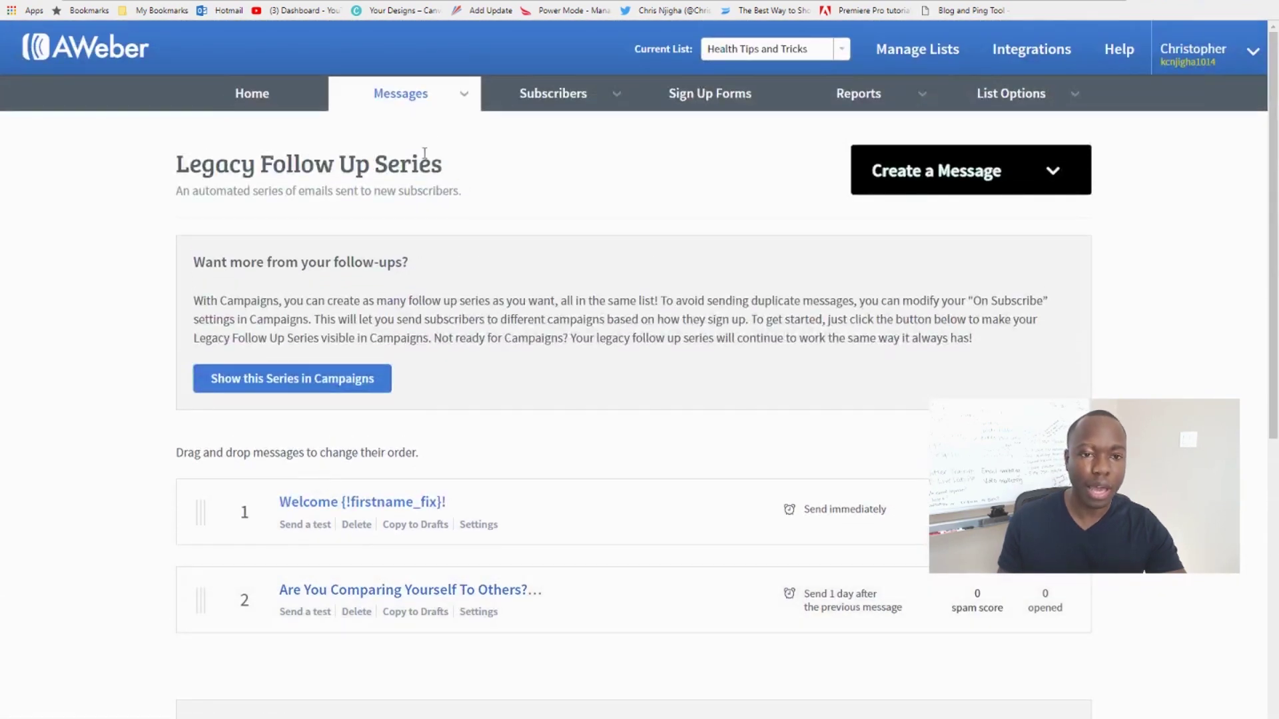
mouse_move(413, 94)
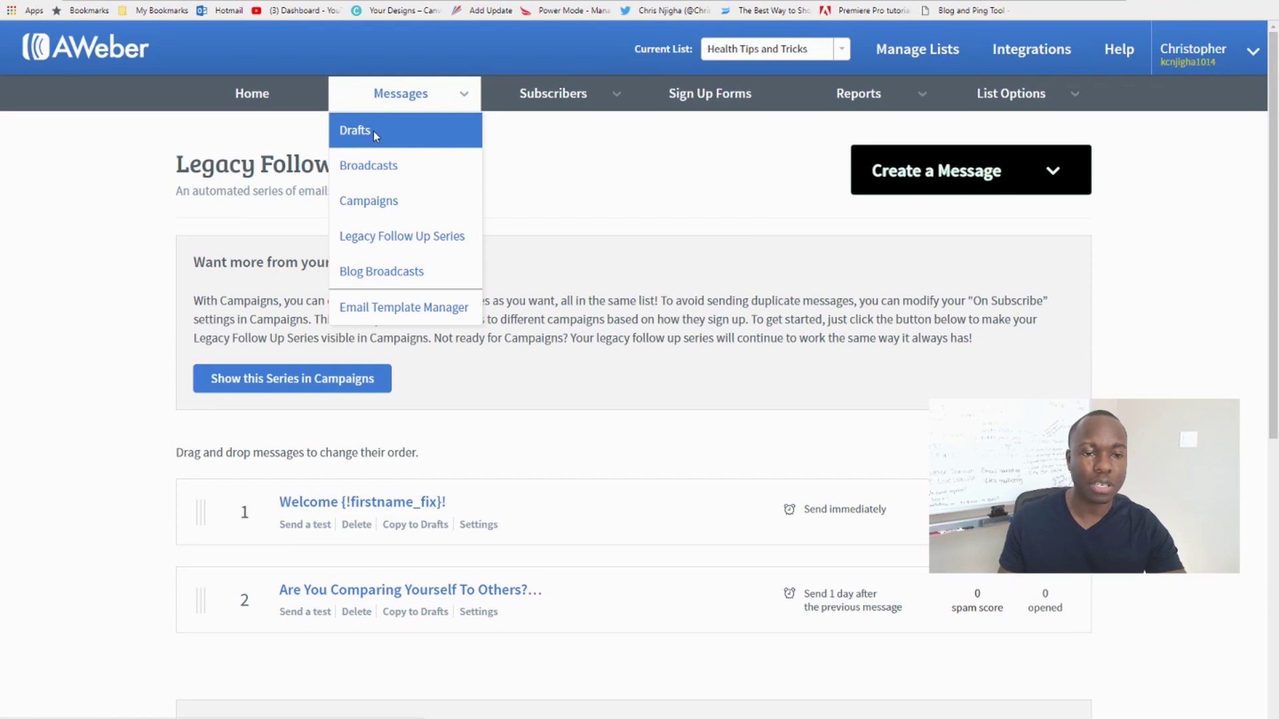
click(373, 130)
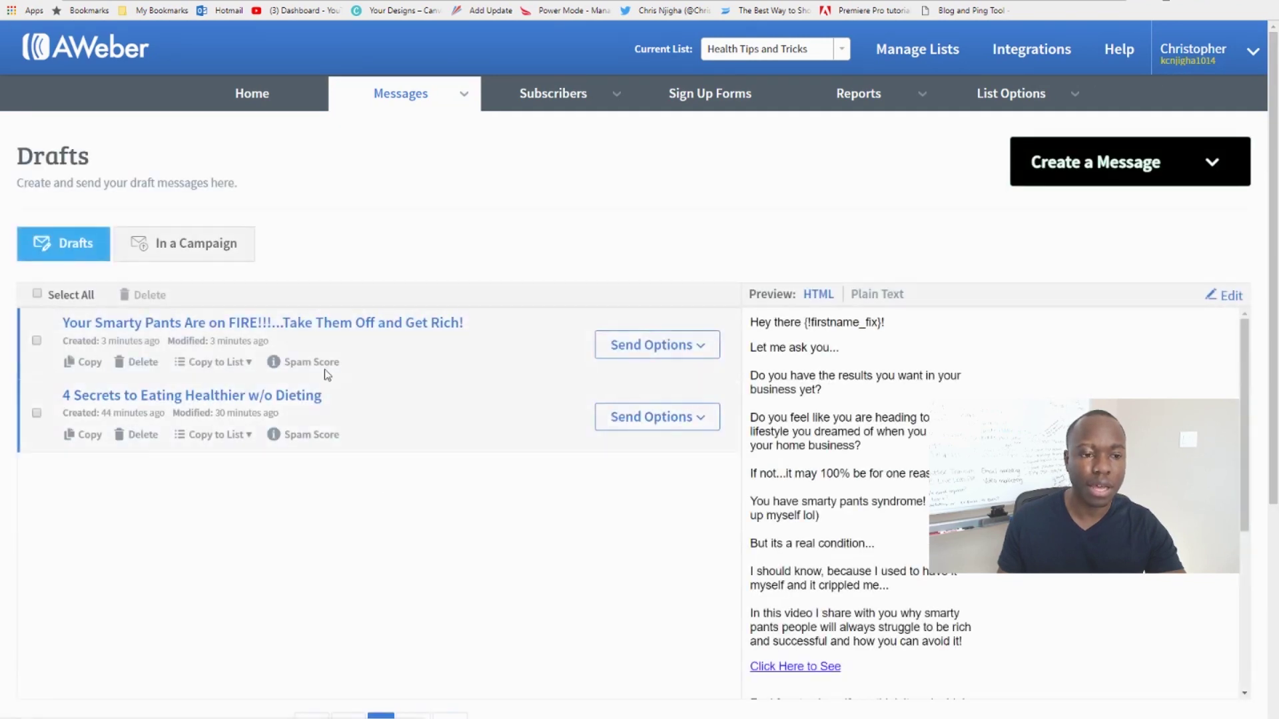
click(200, 402)
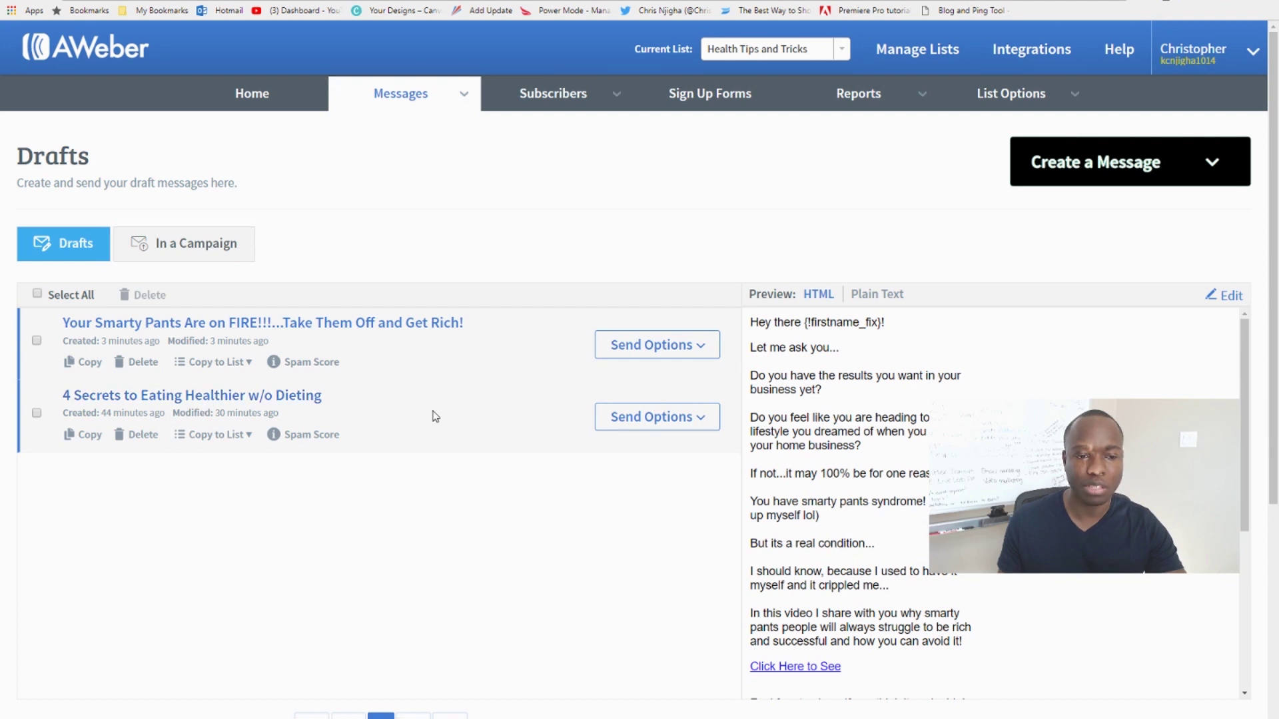
click(695, 425)
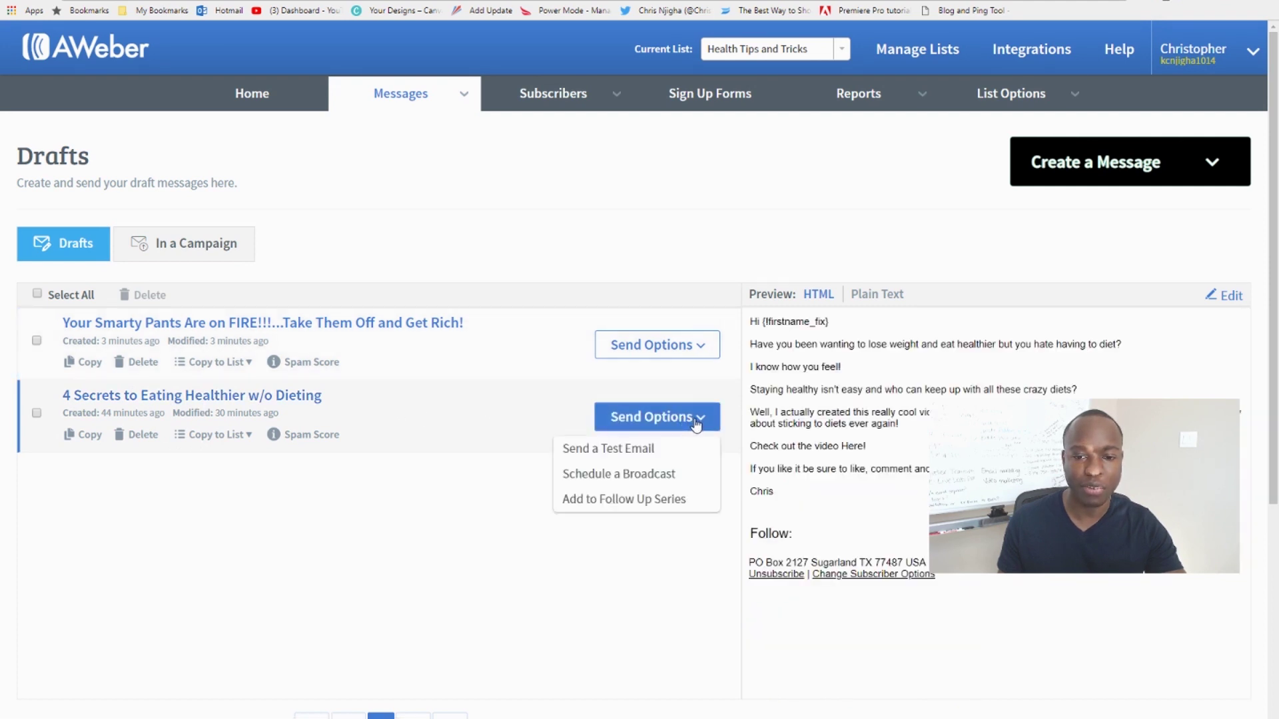
click(615, 500)
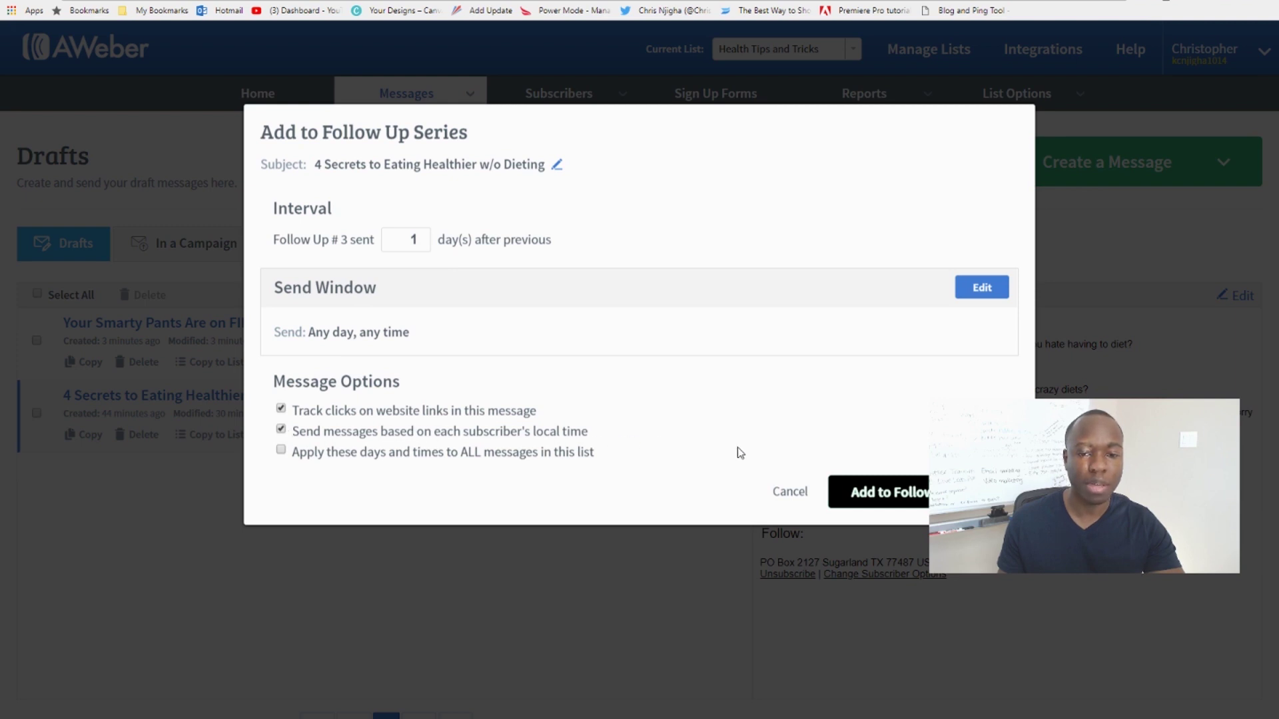
click(902, 492)
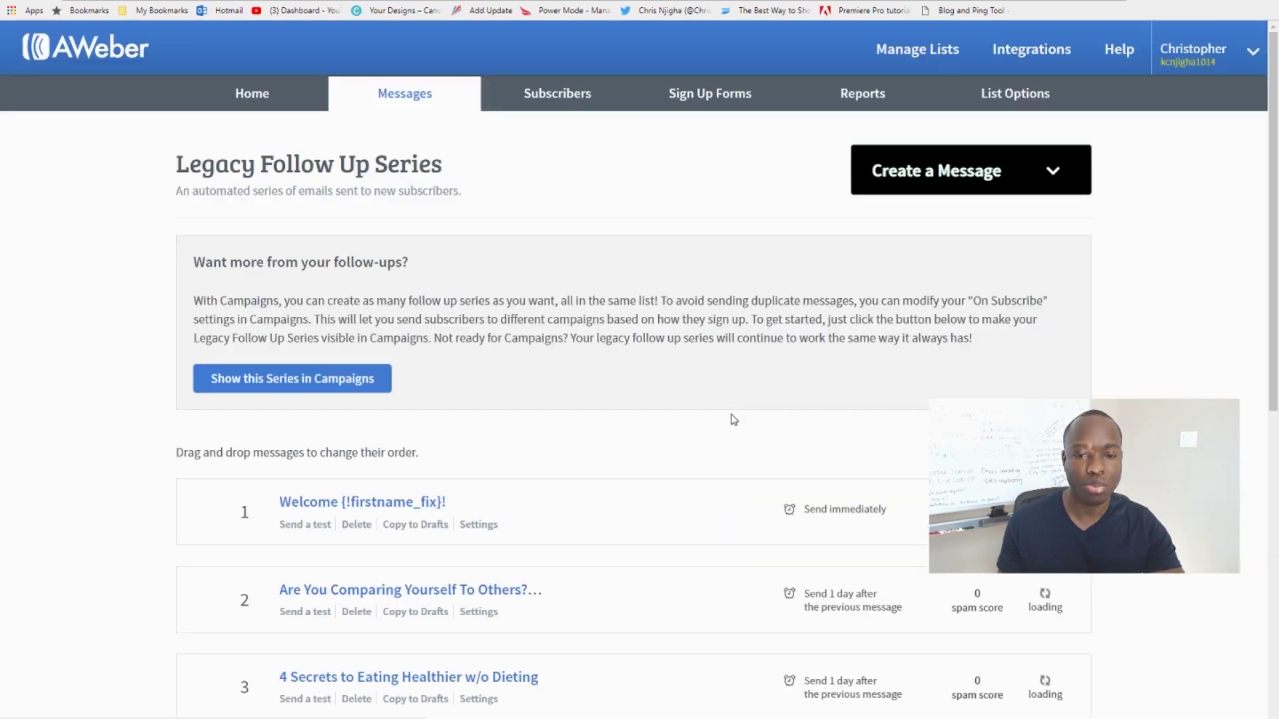
Add the draft "Your Smarty Pants Are on FIRE!!!...Take Them Off and Get Rich!" to the follow-up series, sent 1 day after the previous message
mouse_move(423, 100)
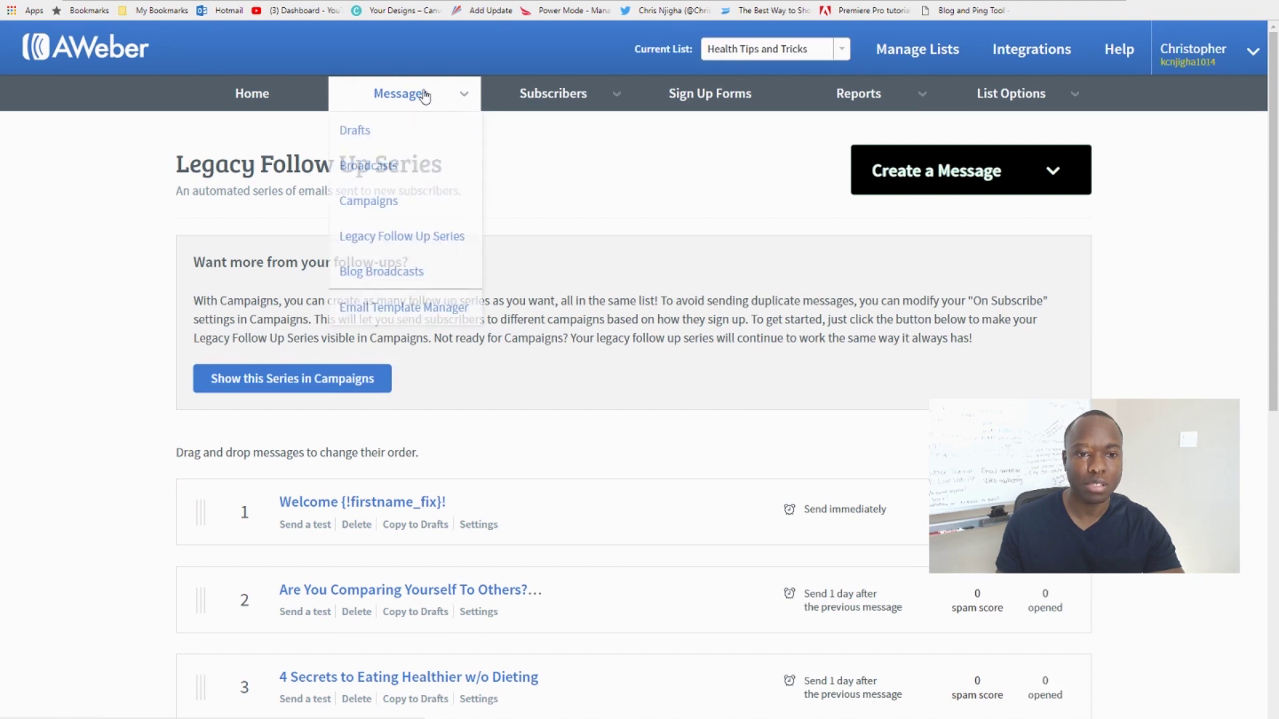
click(386, 137)
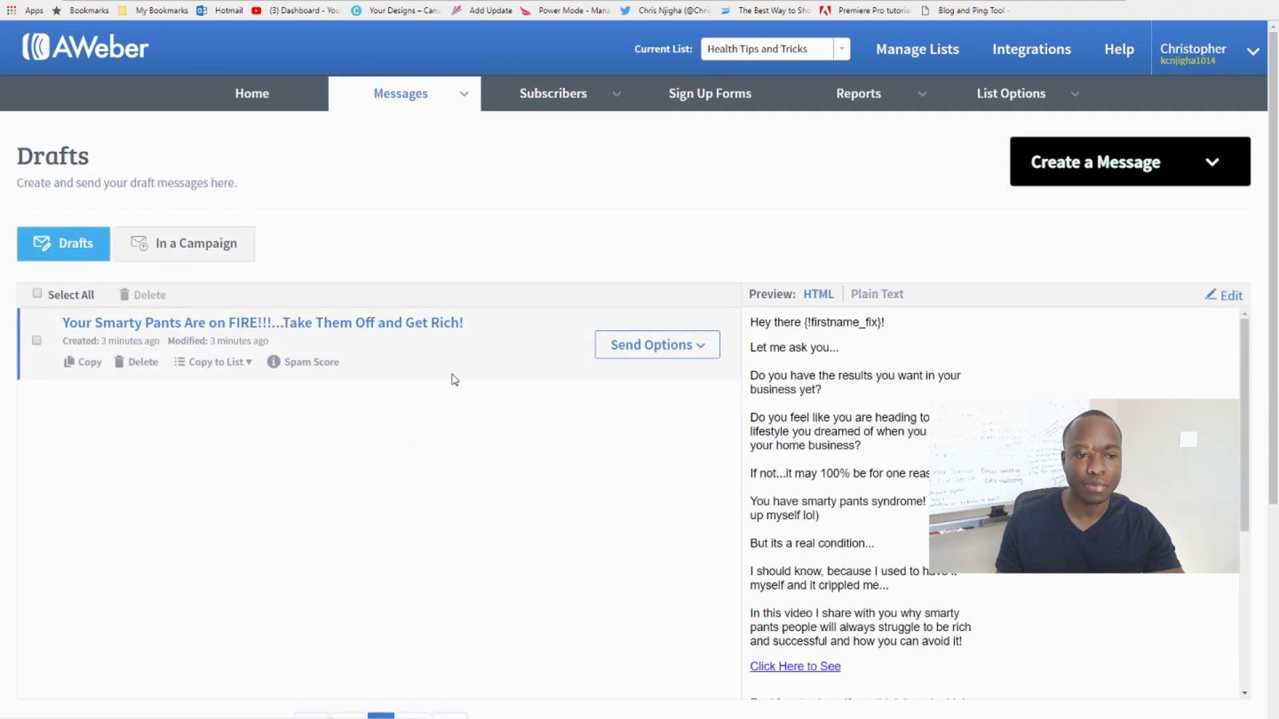
click(693, 353)
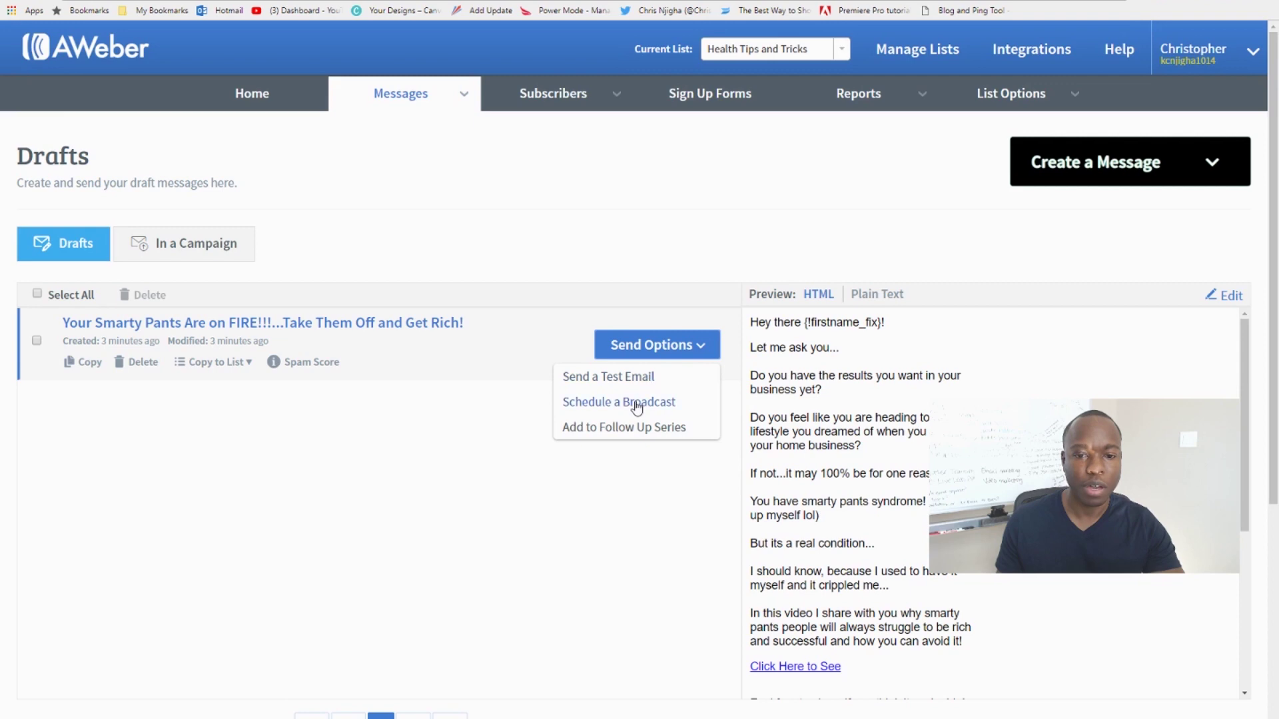
click(626, 427)
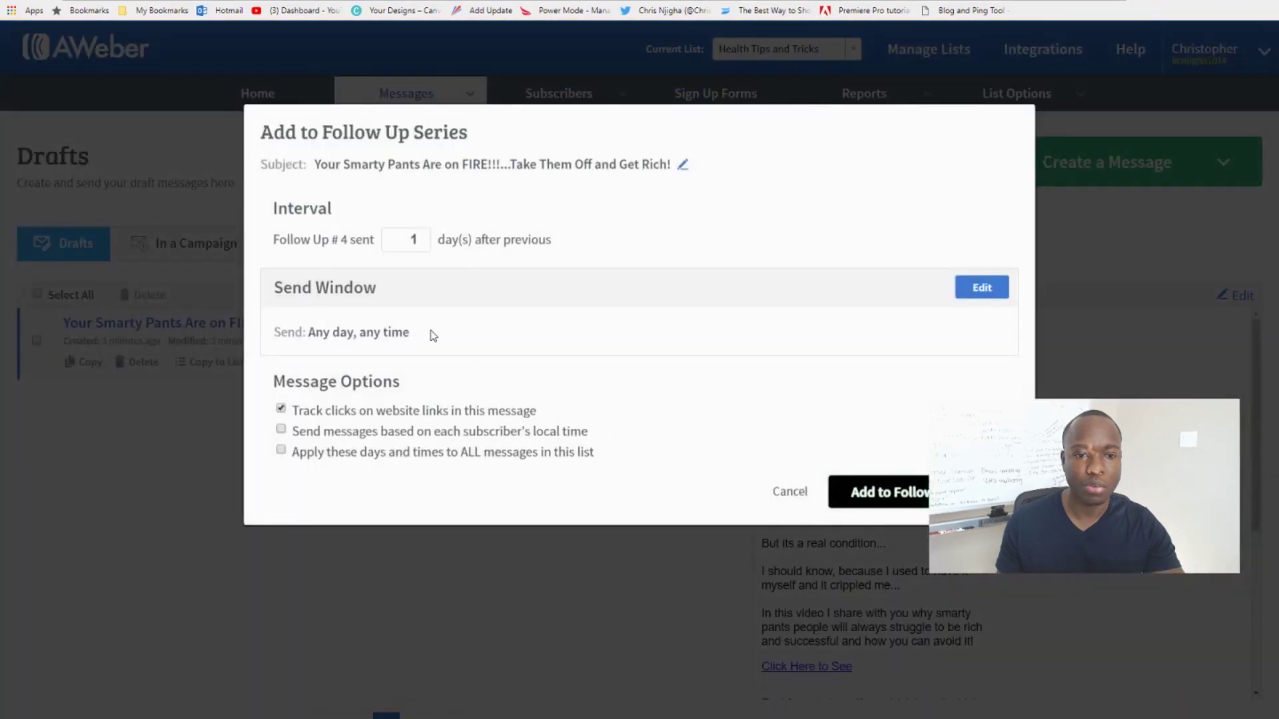
click(878, 499)
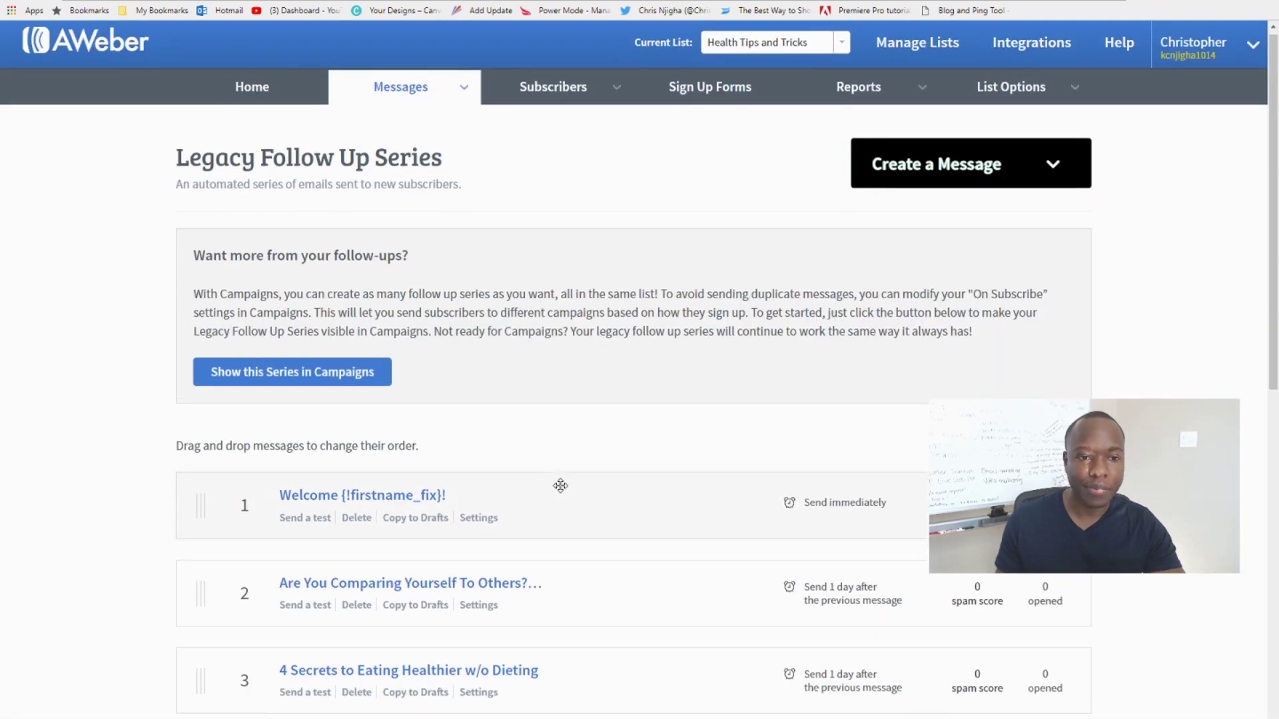
Review the order and send timing of the messages in the Health Tips and Tricks follow-up series
scroll(560, 487, down, 2)
scroll(564, 492, down, 3)
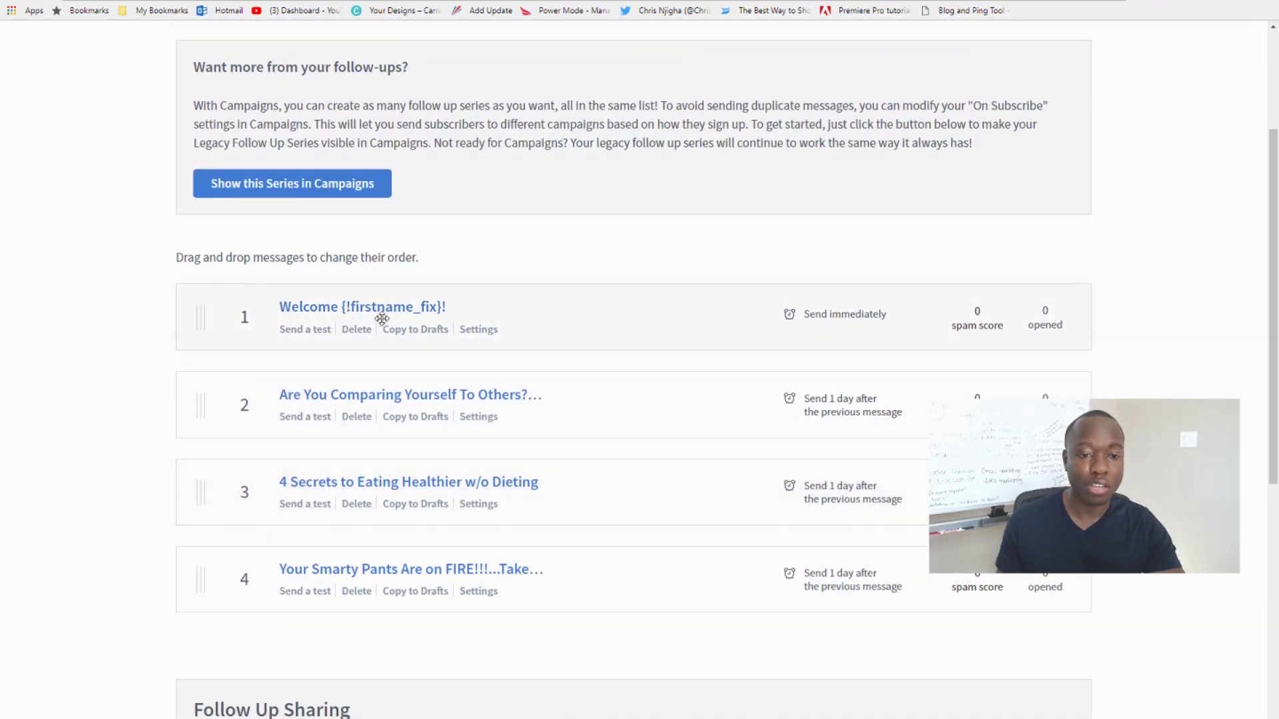
drag(379, 312, 502, 337)
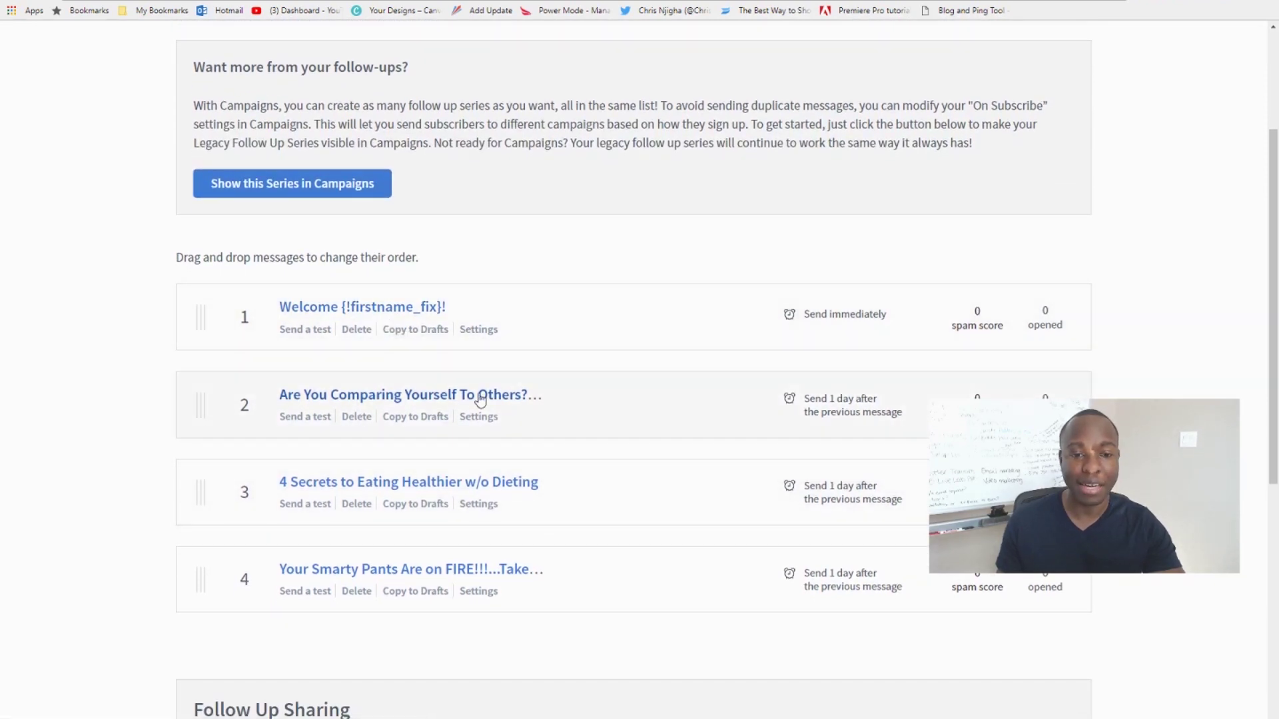
drag(446, 572, 450, 567)
scroll(450, 567, up, 3)
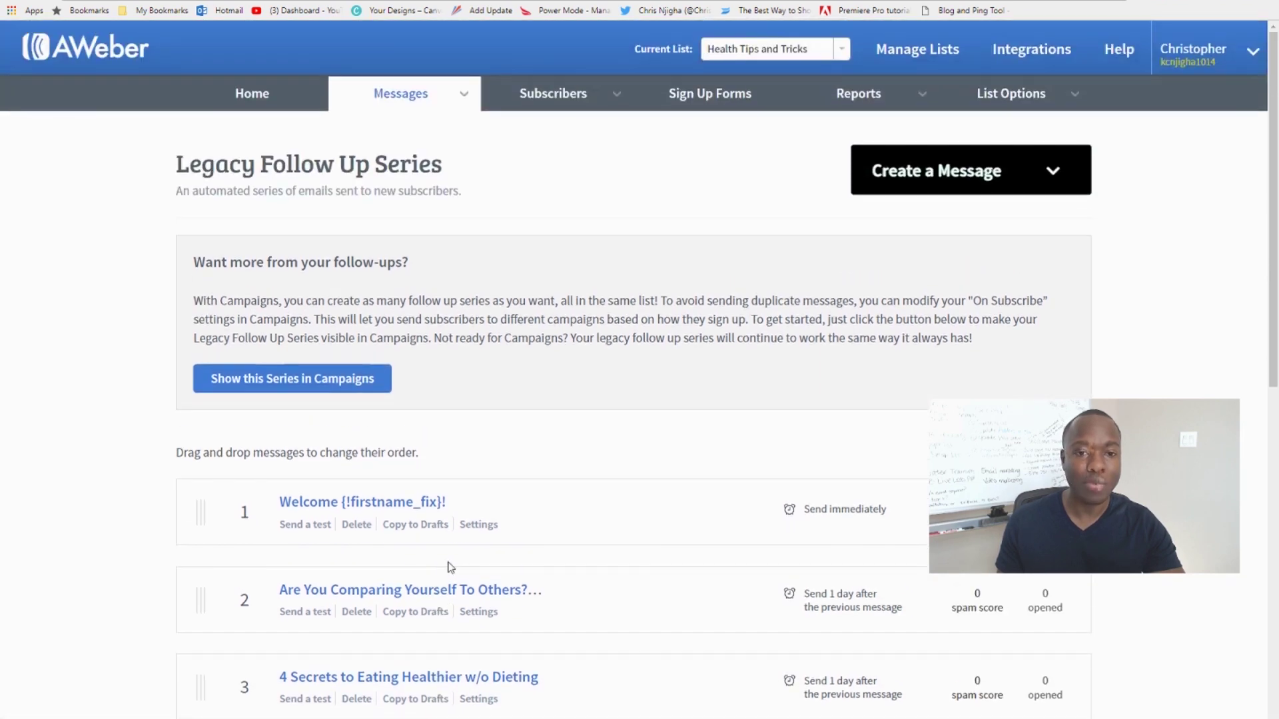
click(772, 54)
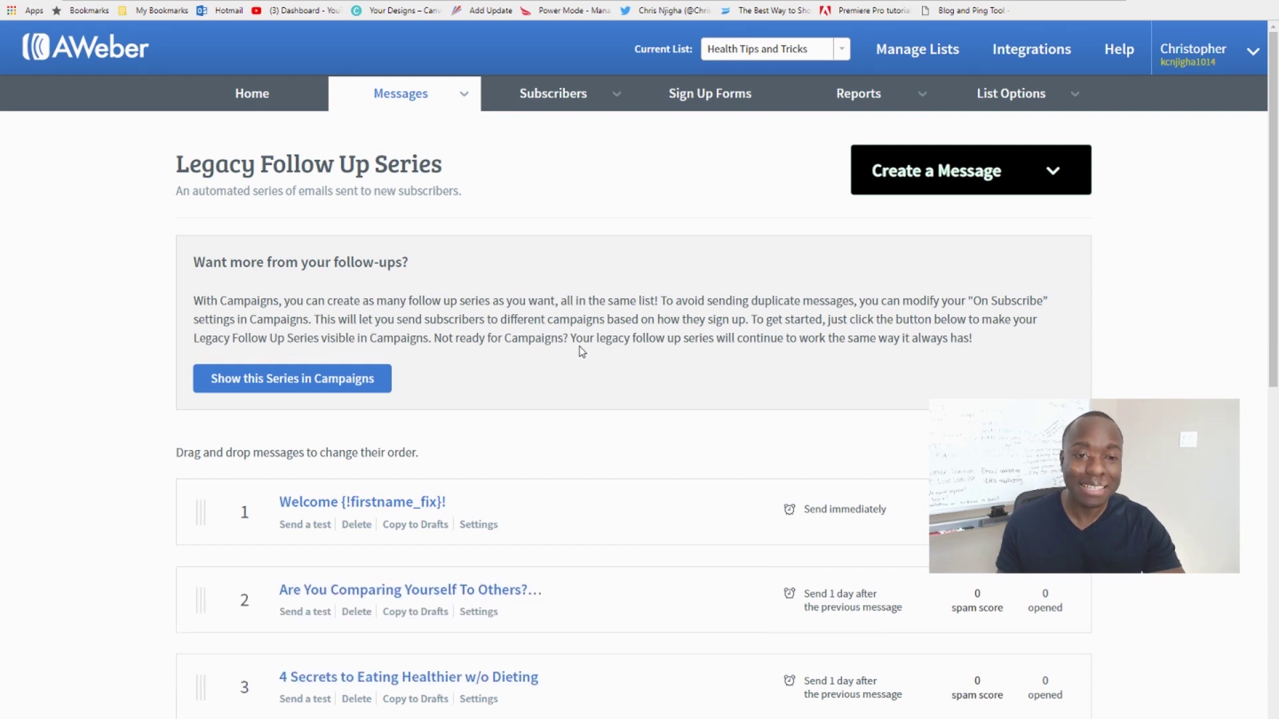
scroll(577, 351, down, 3)
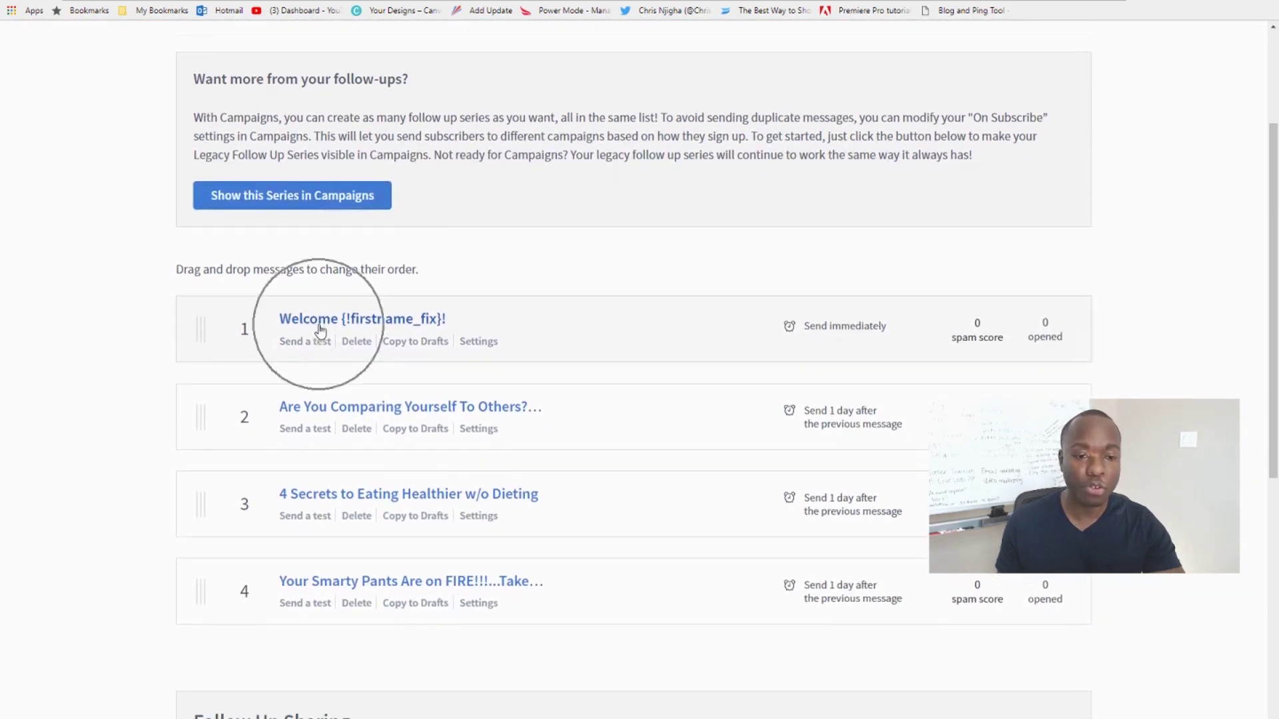
click(323, 324)
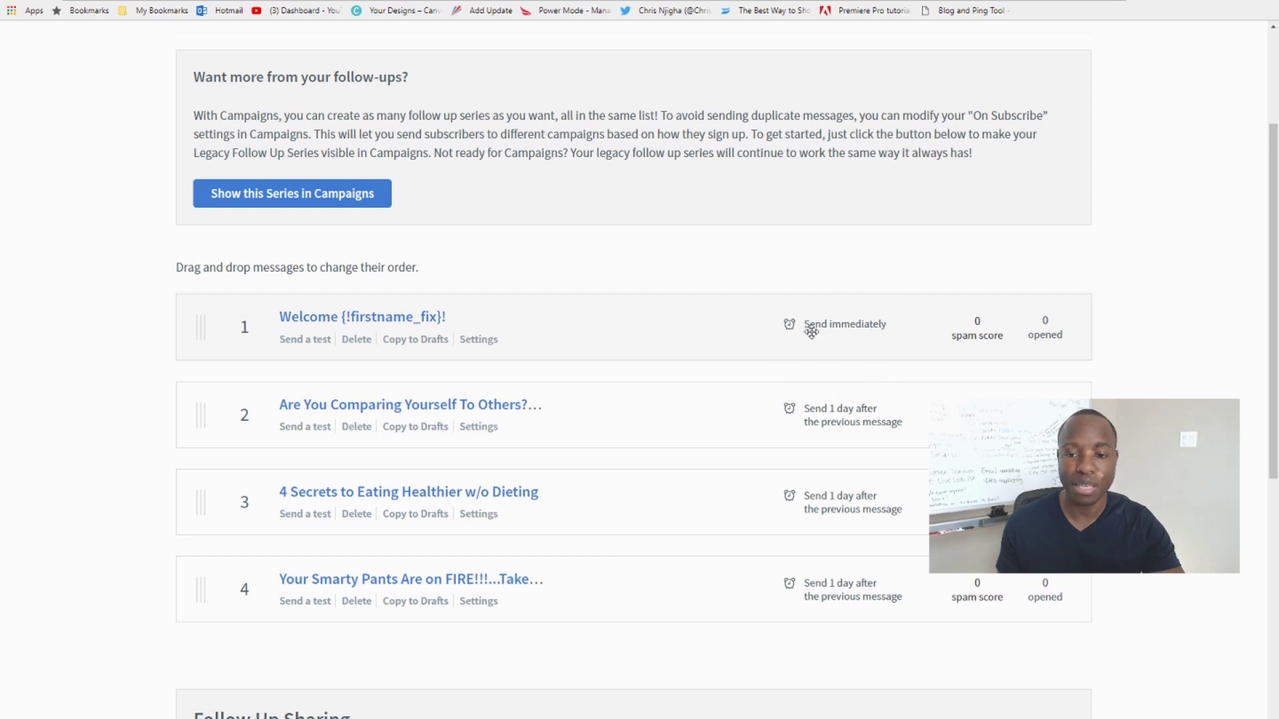
scroll(786, 371, down, 1)
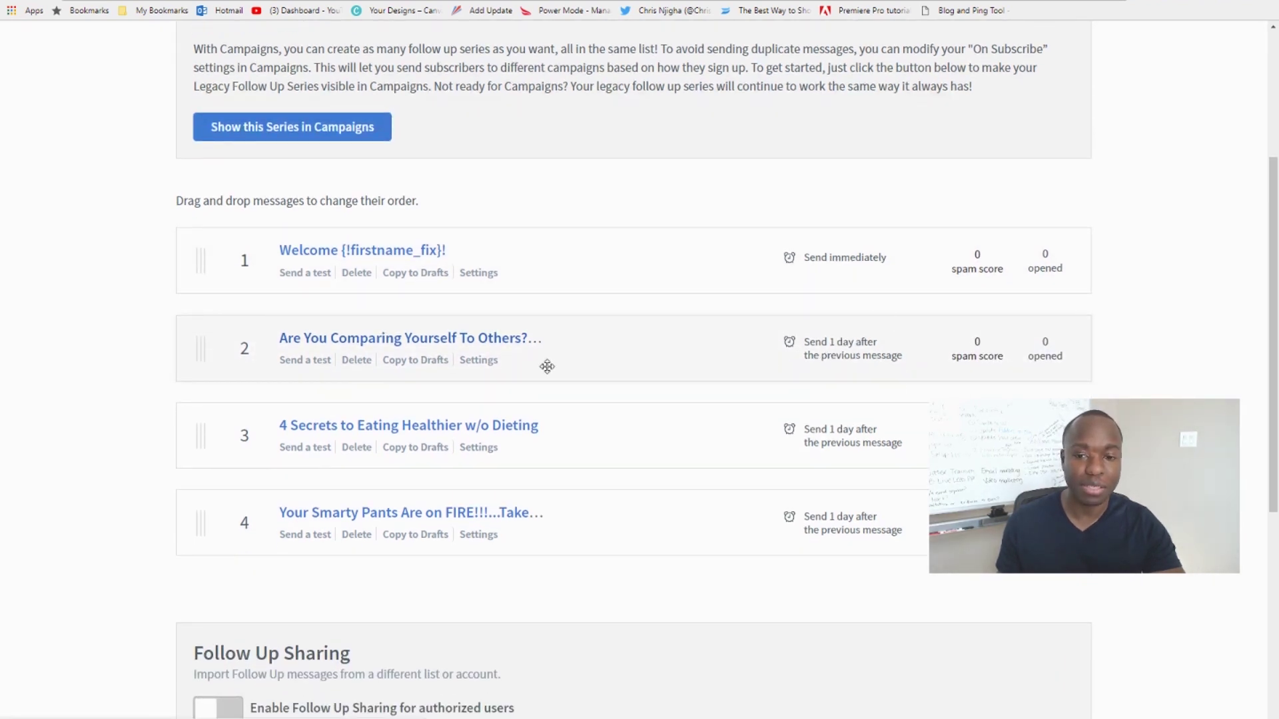
scroll(548, 365, down, 2)
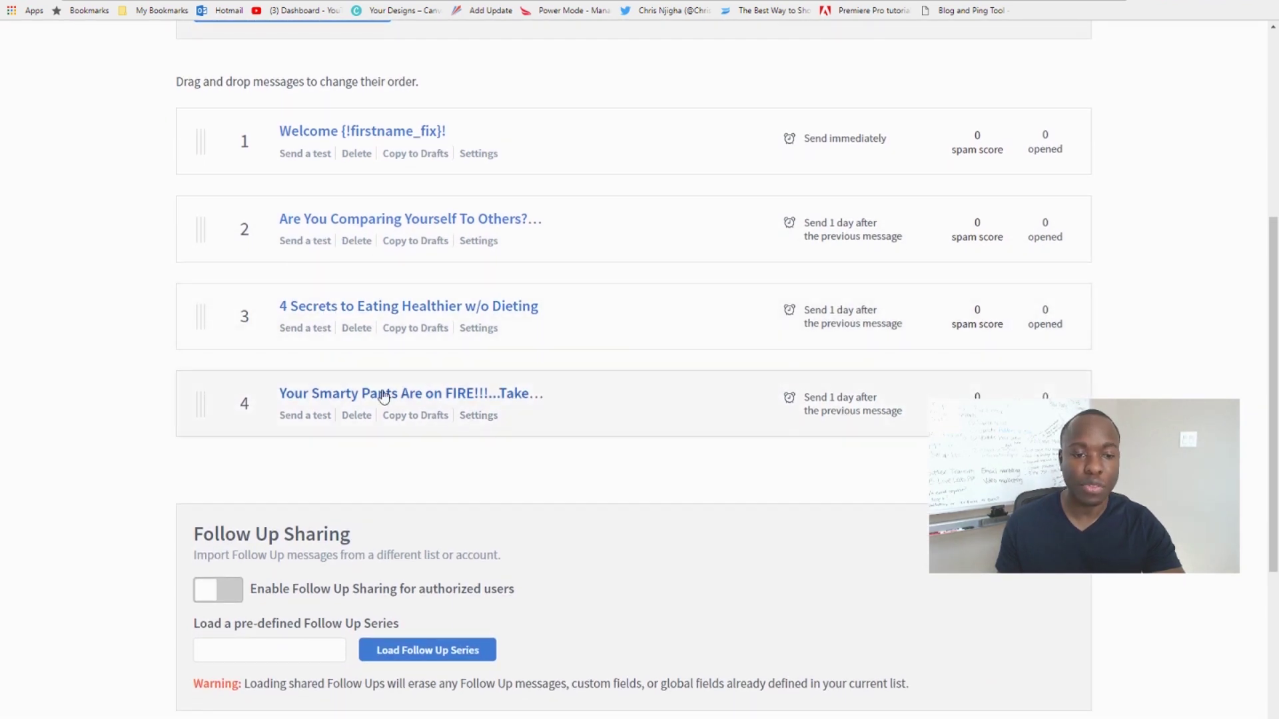
scroll(179, 433, up, 2)
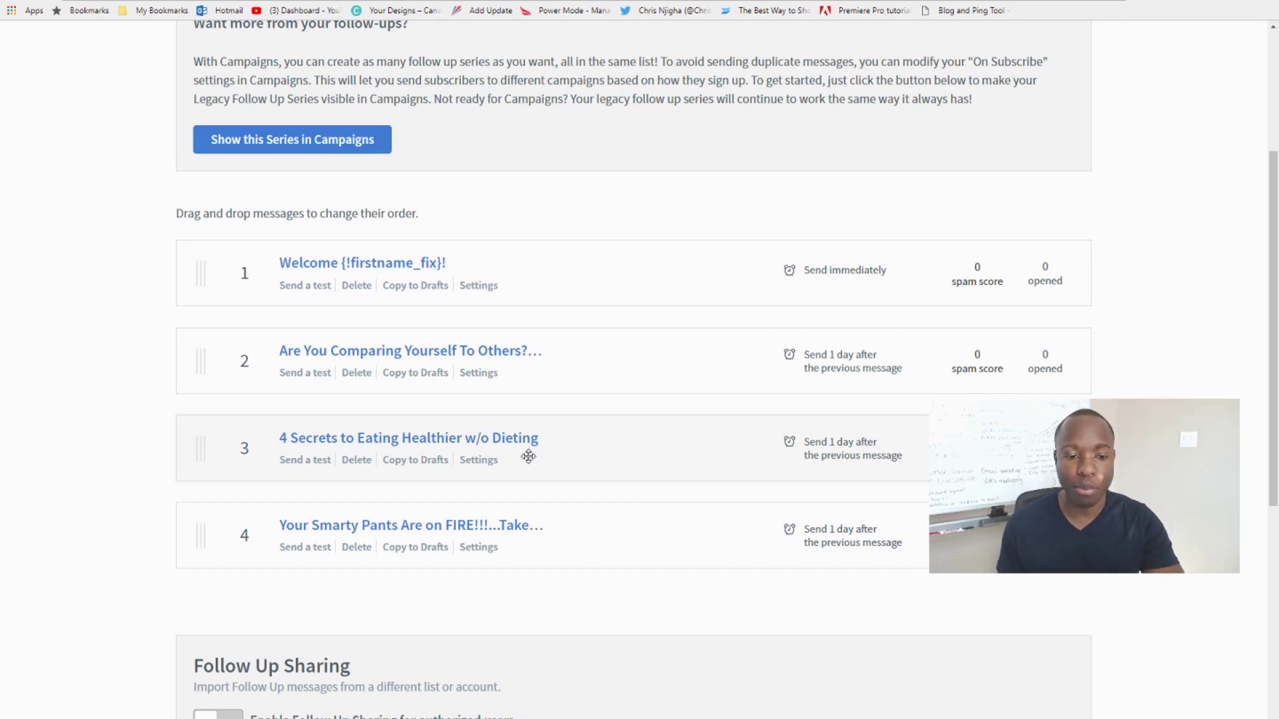
scroll(615, 454, up, 4)
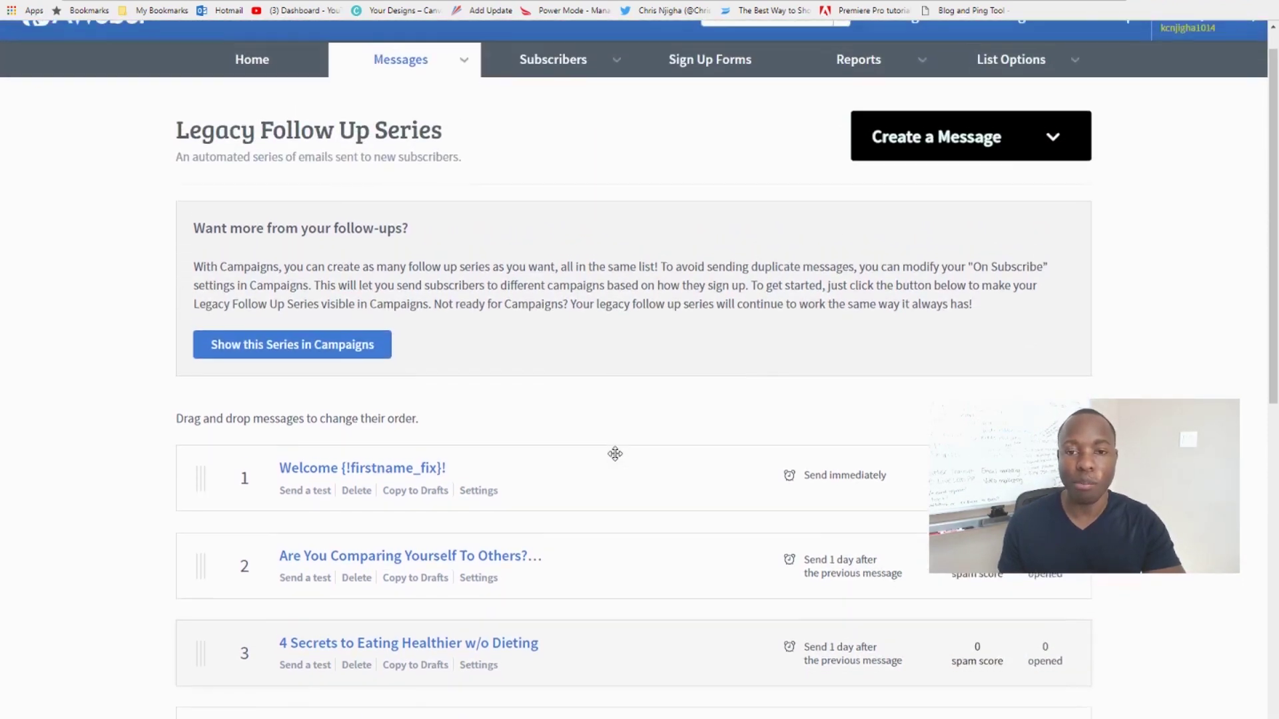
Move the "Your Smarty Pants Are on FIRE!!!" message to third place in the series, ahead of "4 Secrets to Eating Healthier w/o Dieting"
scroll(616, 457, down, 3)
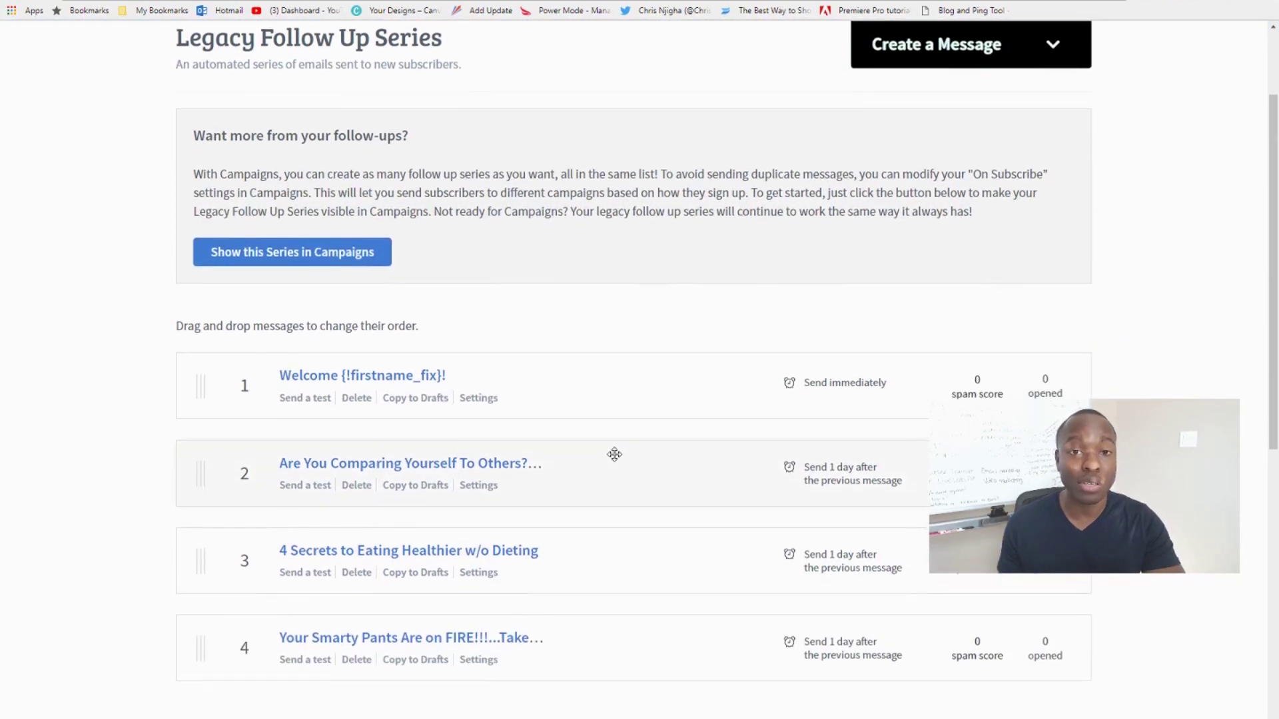
scroll(614, 455, down, 2)
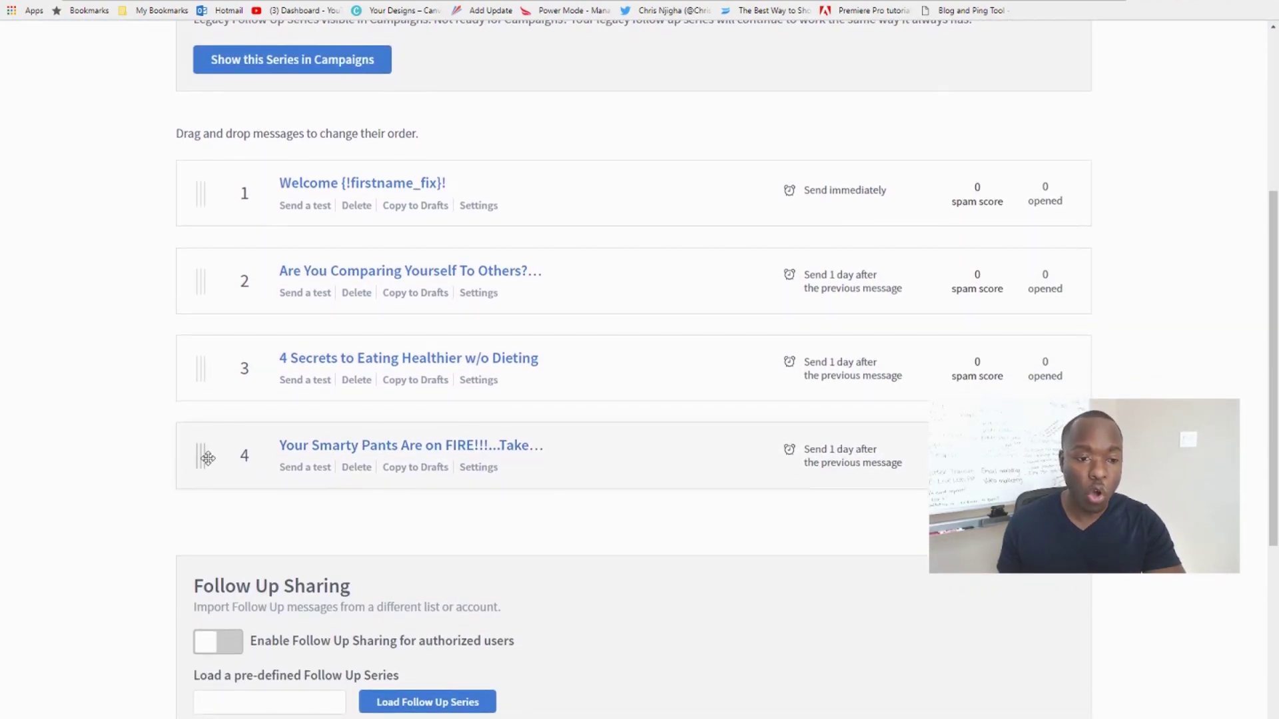
drag(208, 457, 207, 345)
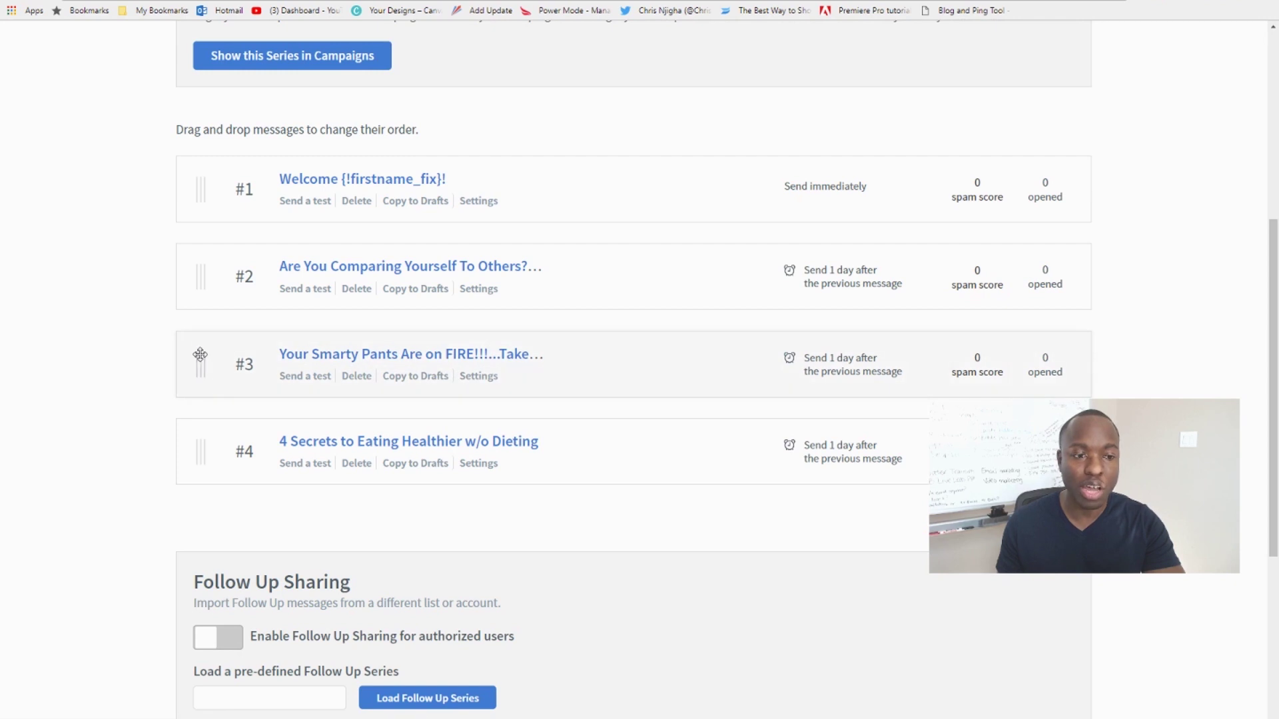
mouse_move(194, 274)
mouse_down()
mouse_move(200, 385)
mouse_move(186, 449)
mouse_move(188, 242)
mouse_move(189, 261)
mouse_up()
scroll(127, 440, down, 4)
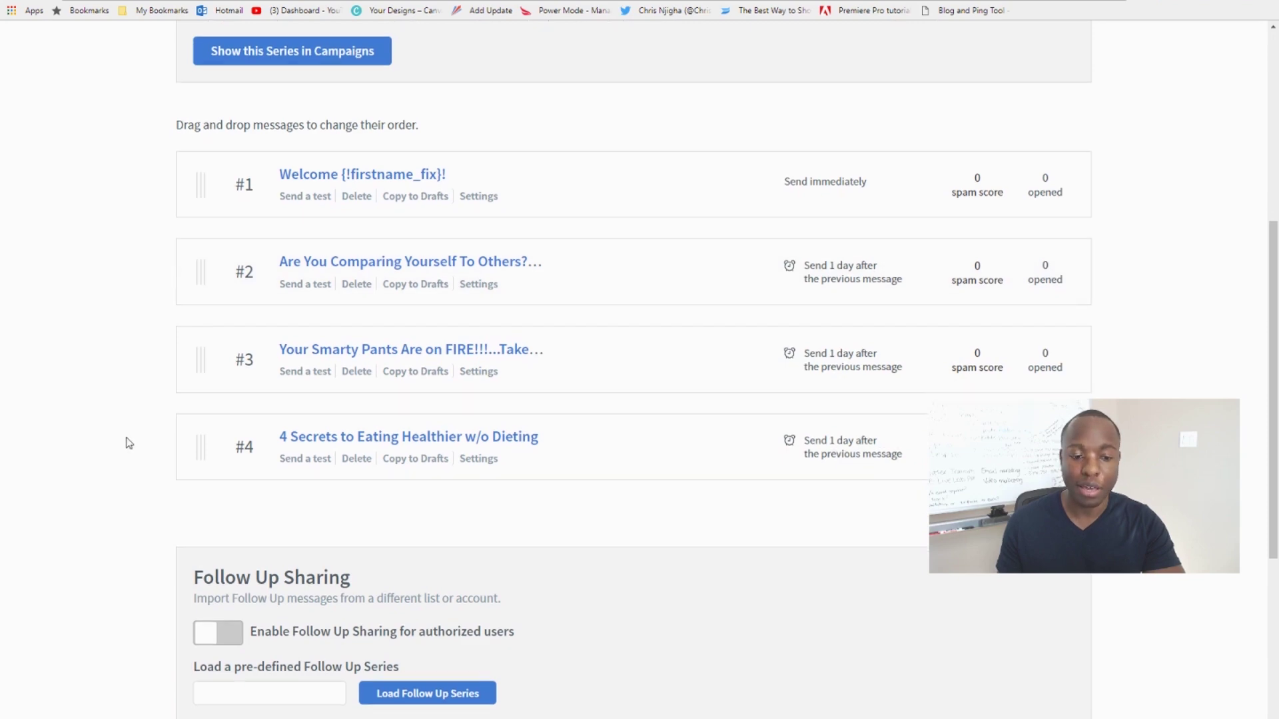
scroll(128, 443, up, 3)
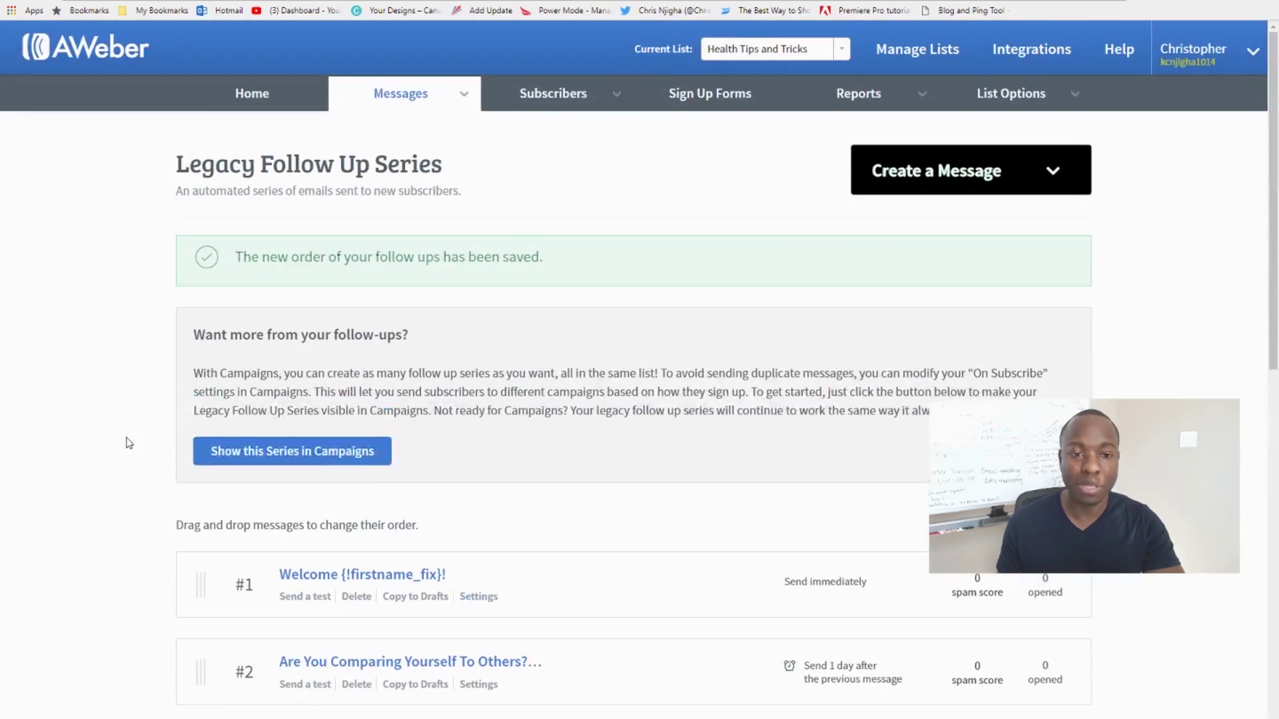
scroll(128, 443, down, 1)
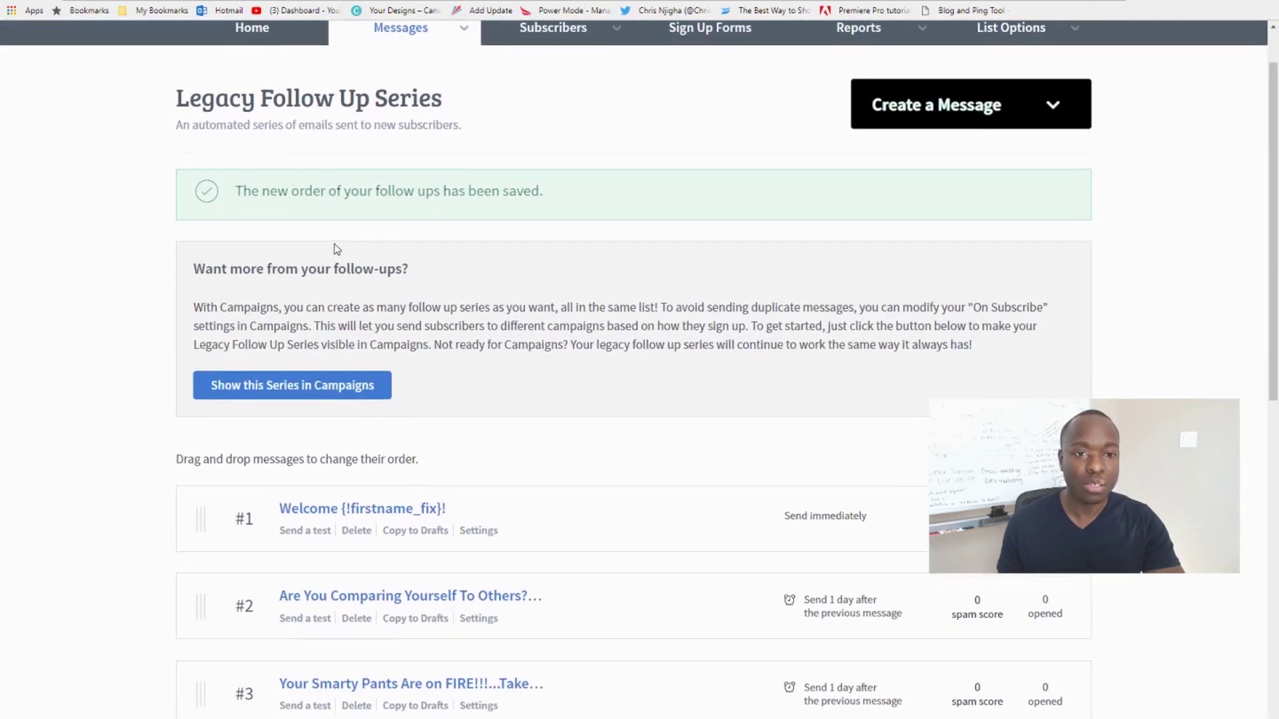
scroll(375, 493, up, 1)
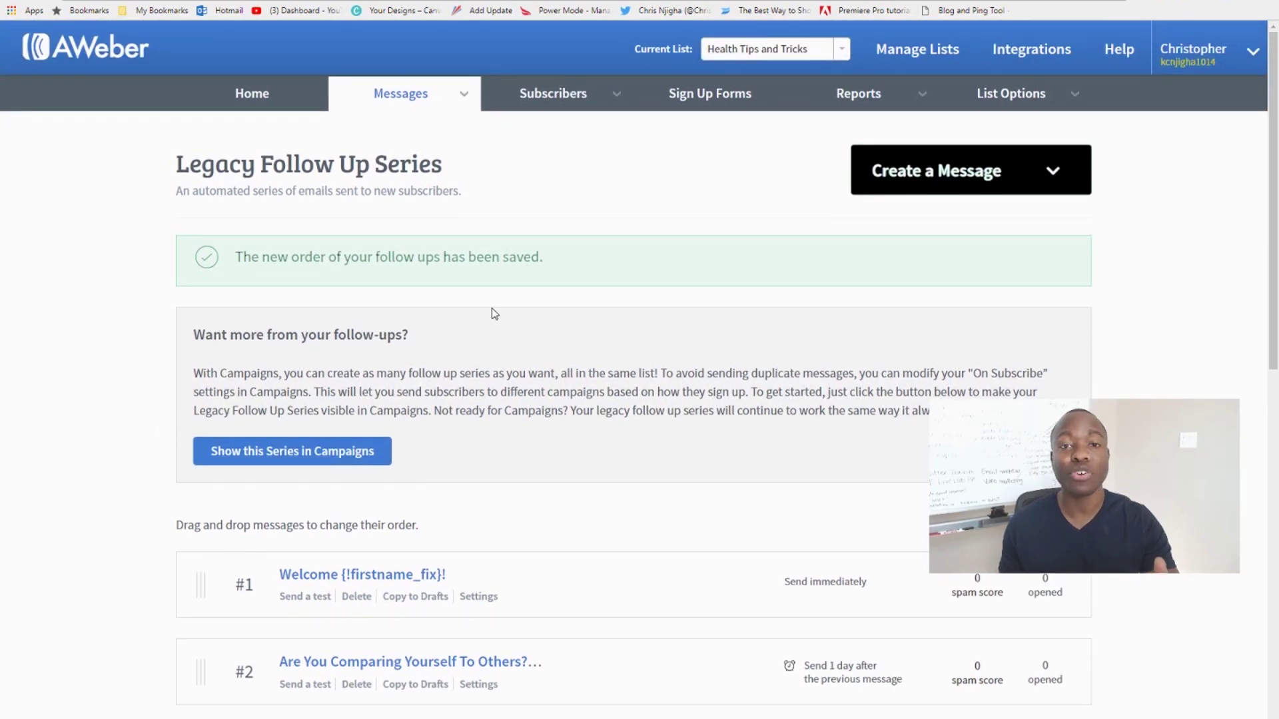